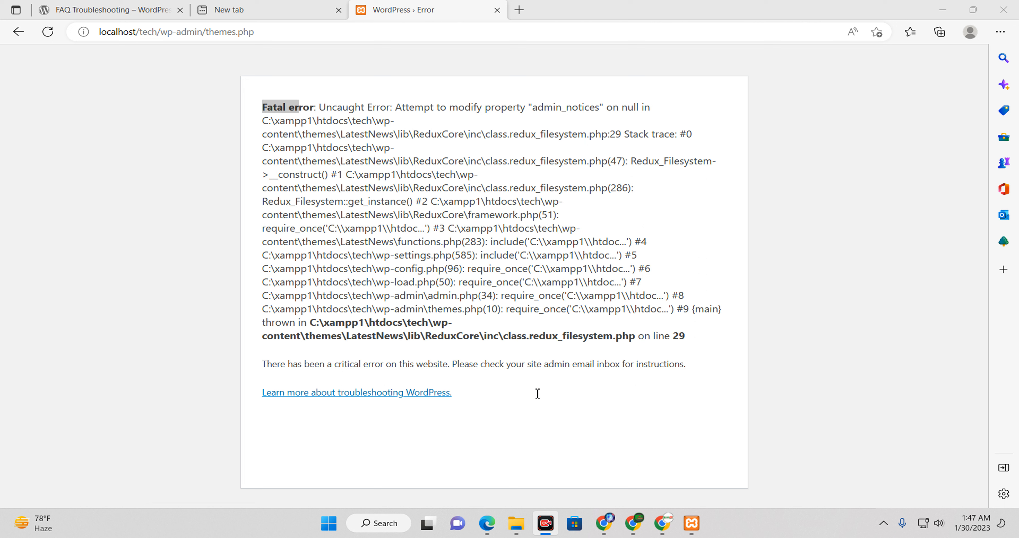
# Step: Bring the browser's WordPress error page forward and highlight the LatestNews theme path
pyautogui.click(378, 229)
pyautogui.moveTo(358, 126); pyautogui.dragTo(389, 136)
pyautogui.click(347, 138)
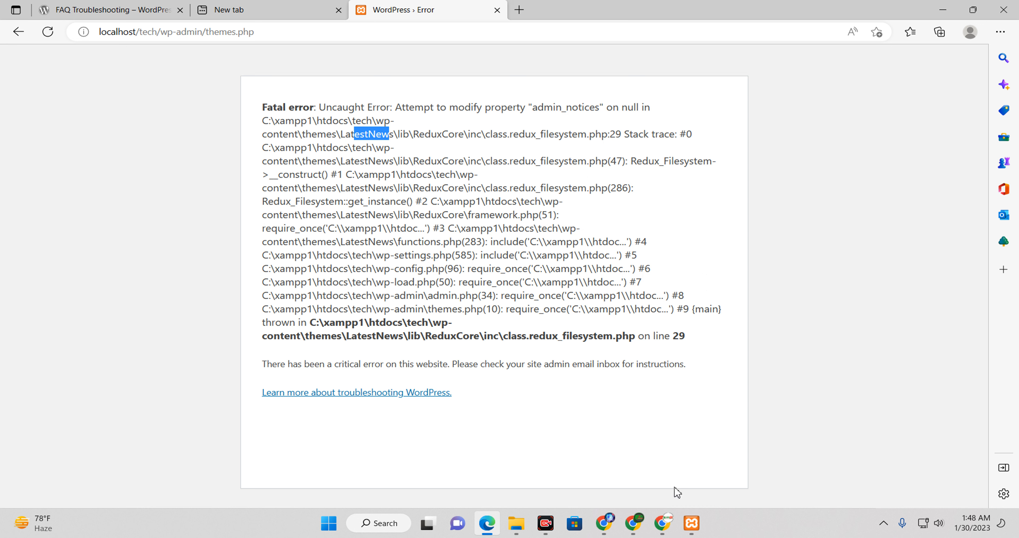
# Step: Open the localhost XAMPP dashboard from the Apache Admin button in XAMPP Control Panel
pyautogui.click(691, 527)
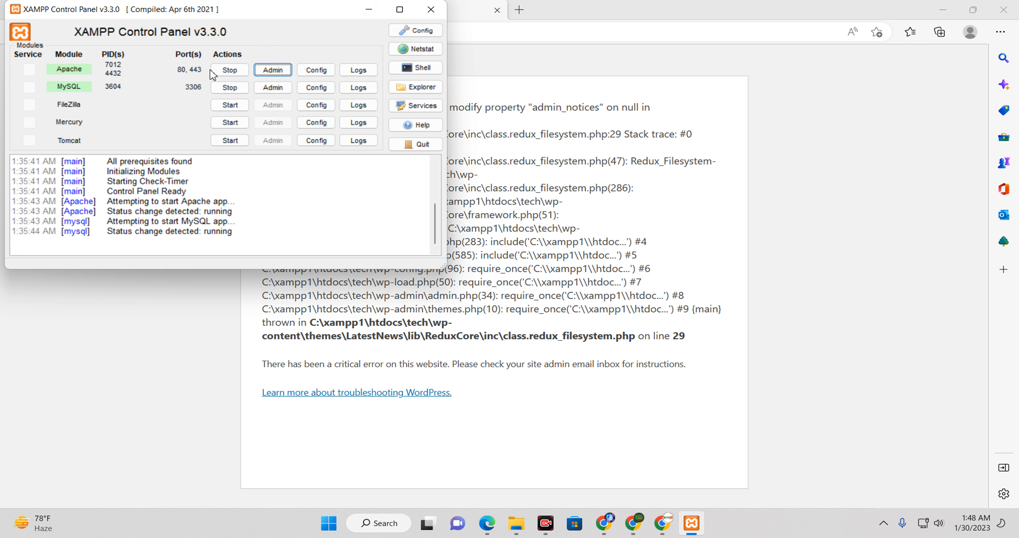
pyautogui.moveTo(231, 19); pyautogui.dragTo(444, 25)
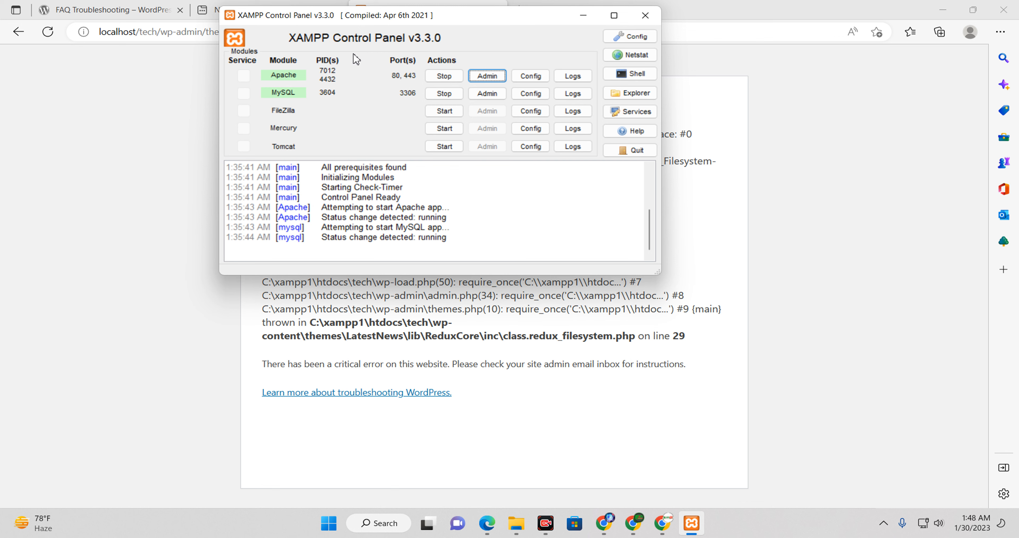
pyautogui.click(490, 81)
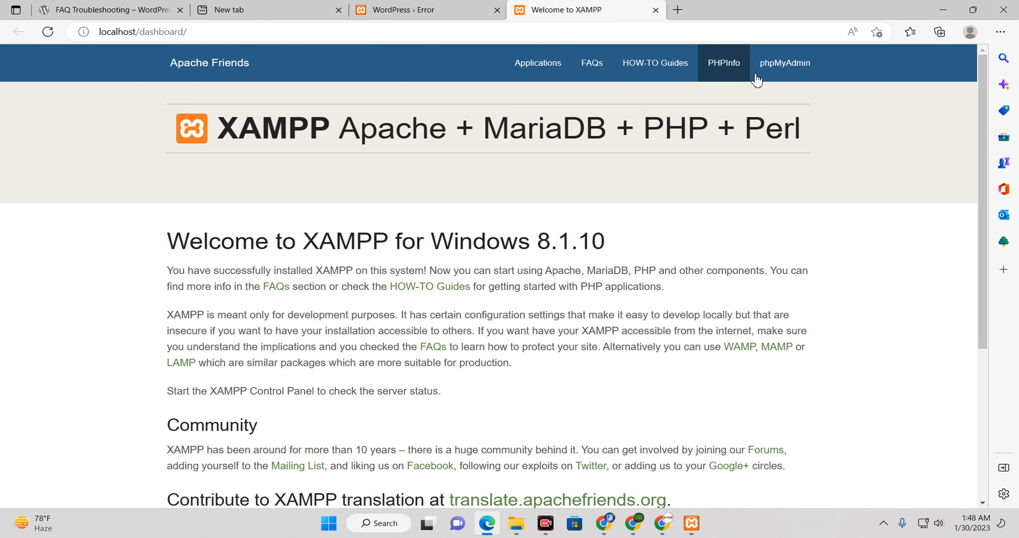
# Step: Open phpMyAdmin and list the tech database's 13 WordPress tables, including wp_options
pyautogui.click(770, 71)
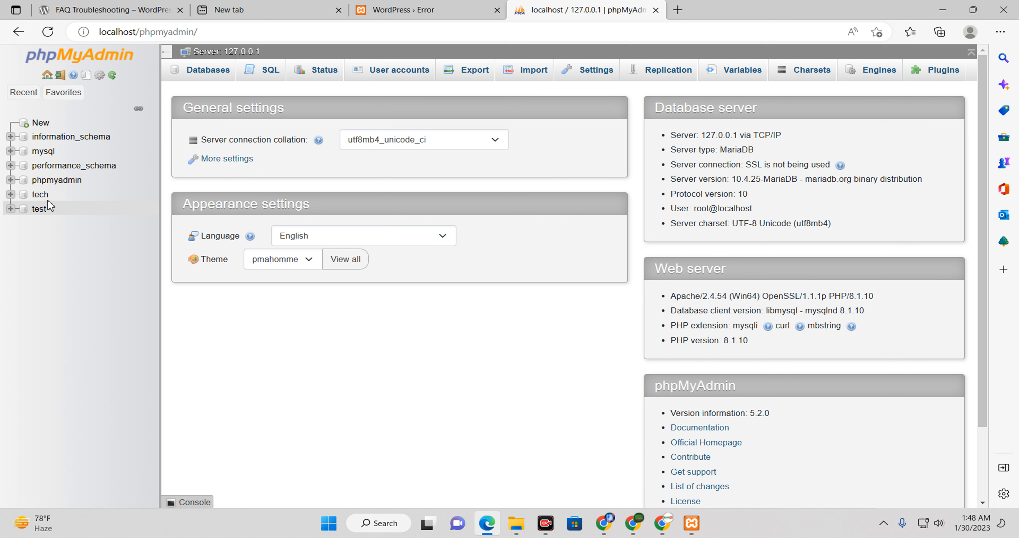
pyautogui.click(40, 195)
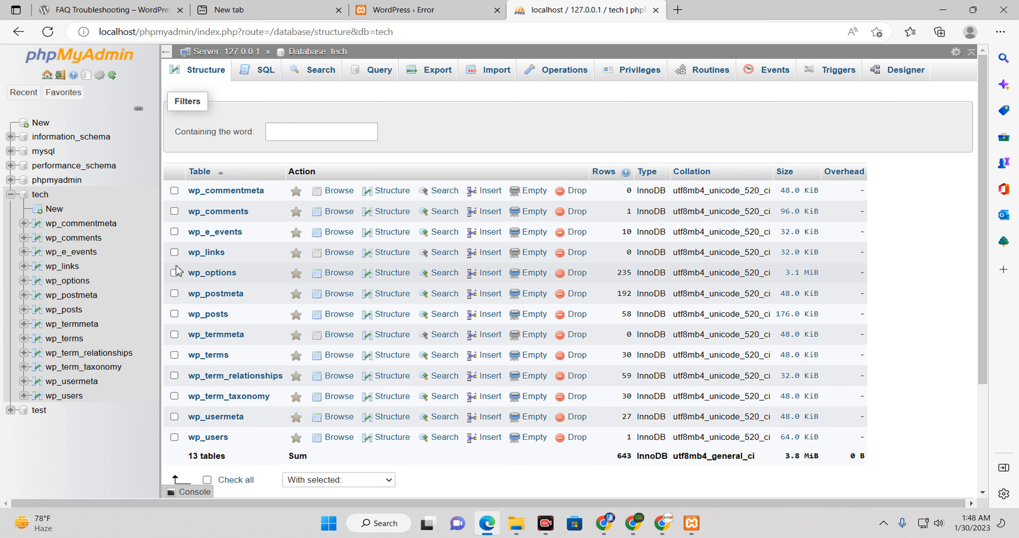
pyautogui.scroll(-1, 238, 282)
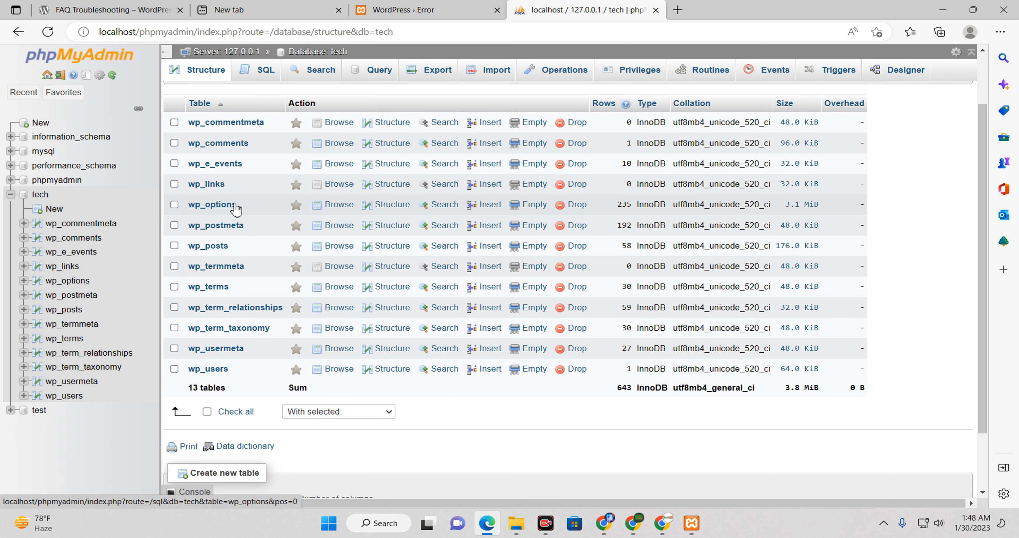
# Step: Browse the rows of the wp_options table
pyautogui.click(220, 206)
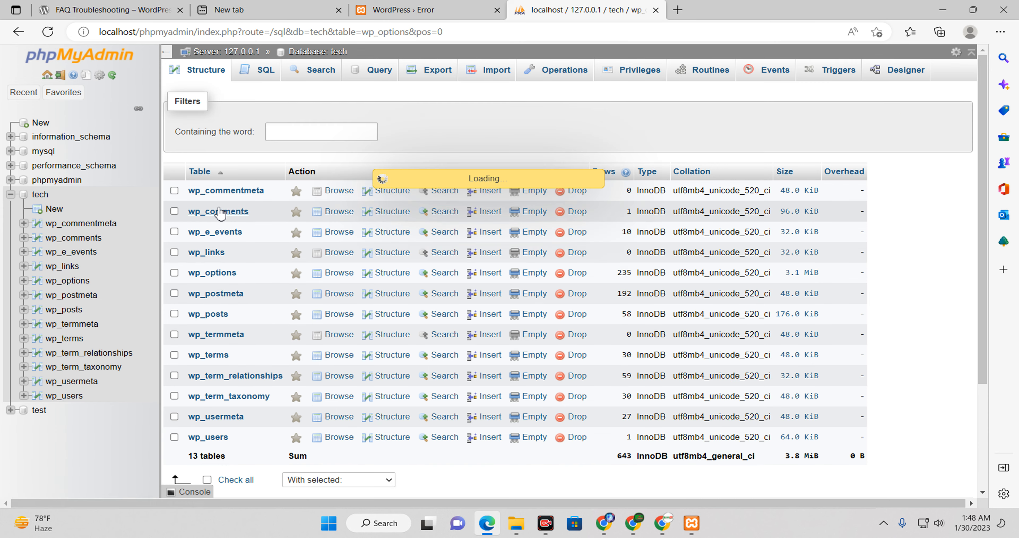
pyautogui.scroll(-2, 423, 333)
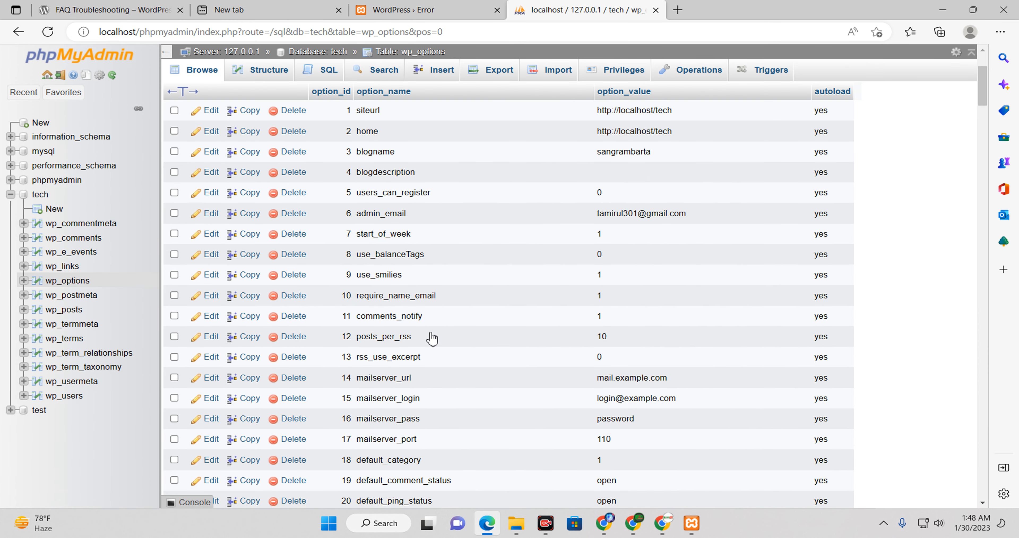
pyautogui.scroll(-4, 423, 334)
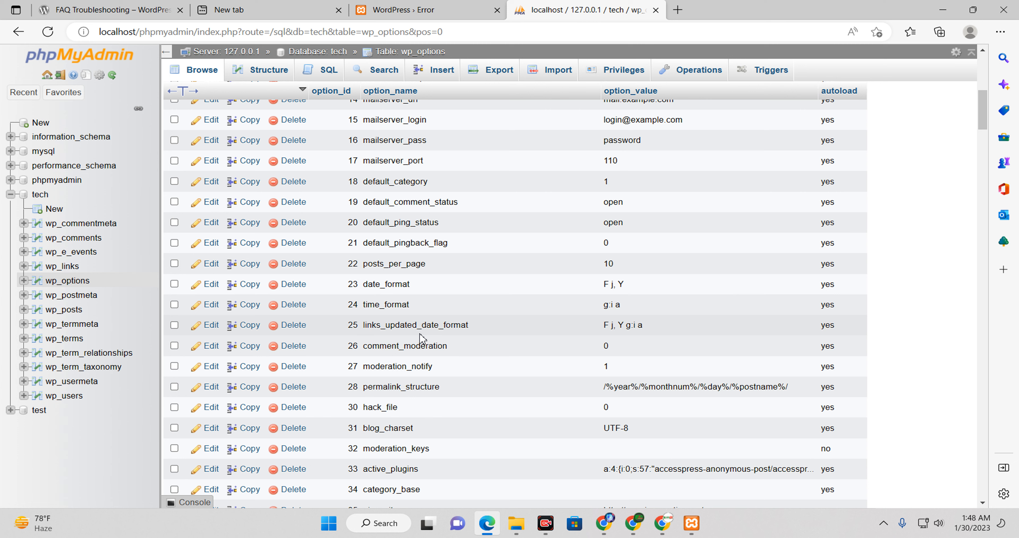
pyautogui.scroll(5, 427, 336)
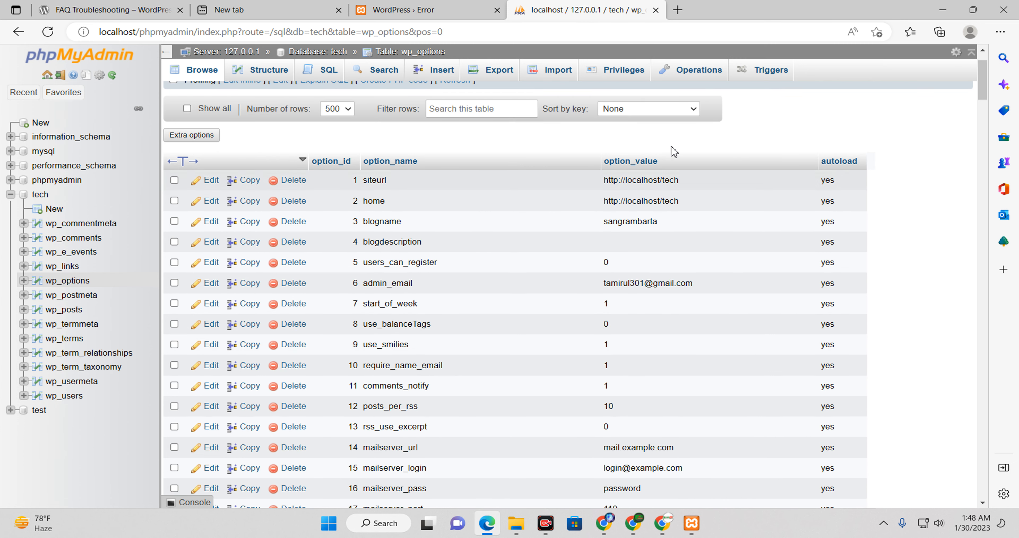
# Step: Copy 'LatestNews' from the error page and find it in wp_options: template and stylesheet rows
pyautogui.hotkey('ctrl', 'f')
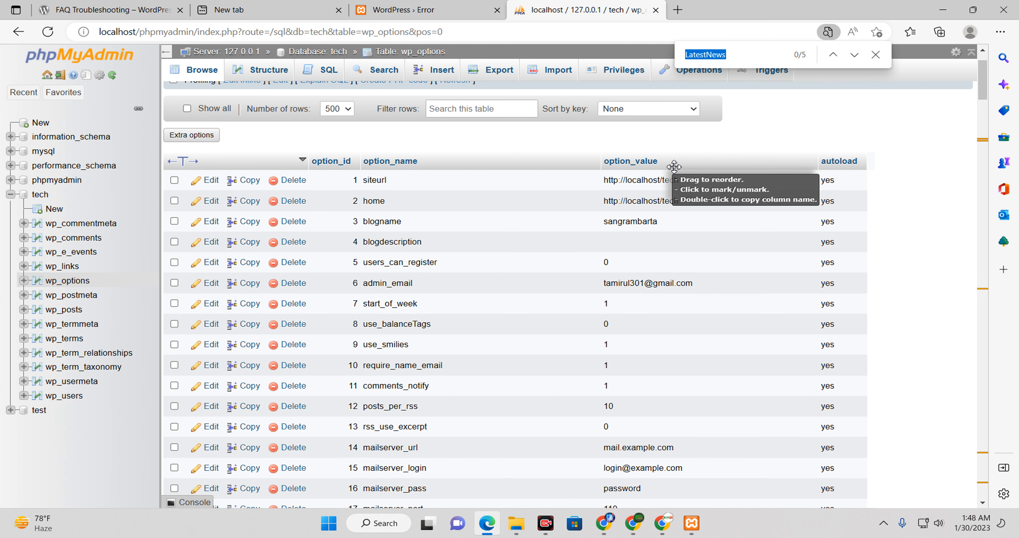
pyautogui.rightClick(734, 58)
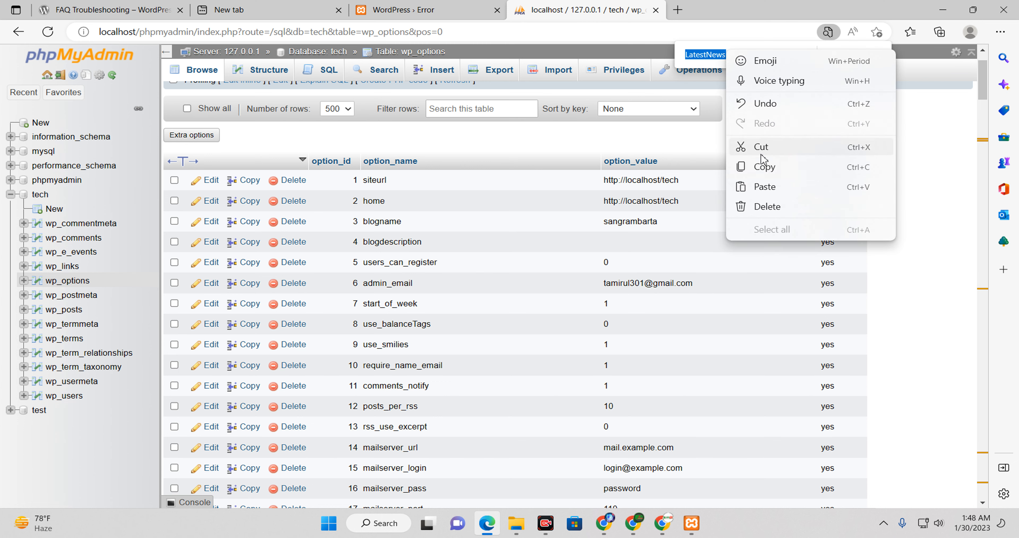
pyautogui.click(432, 8)
pyautogui.click(431, 9)
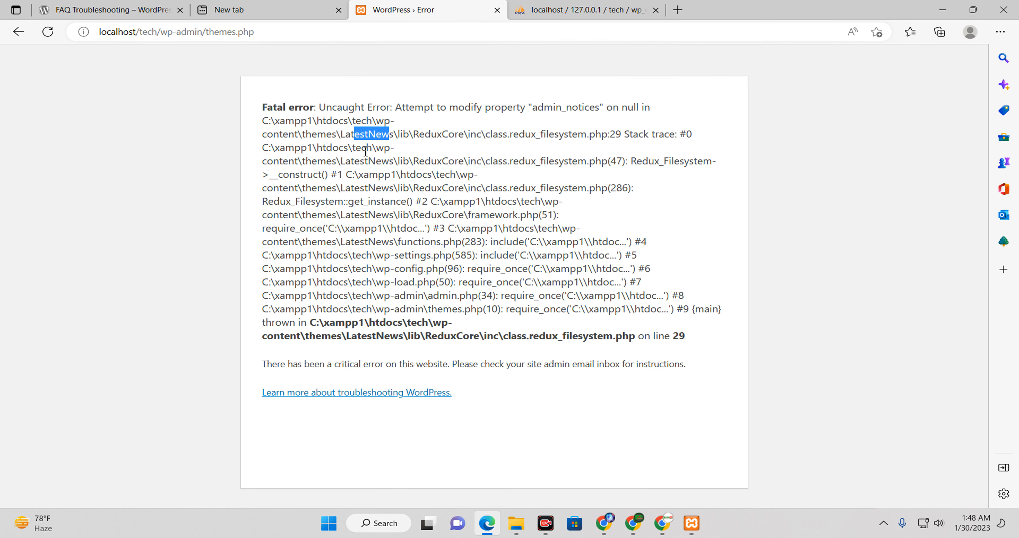
pyautogui.moveTo(341, 136); pyautogui.dragTo(392, 138)
pyautogui.rightClick(395, 139)
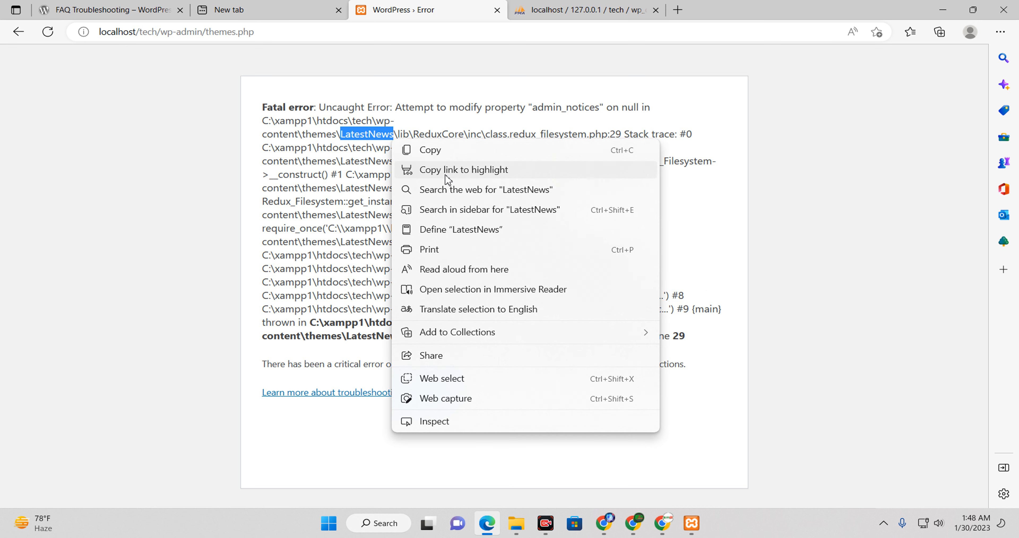
pyautogui.click(445, 150)
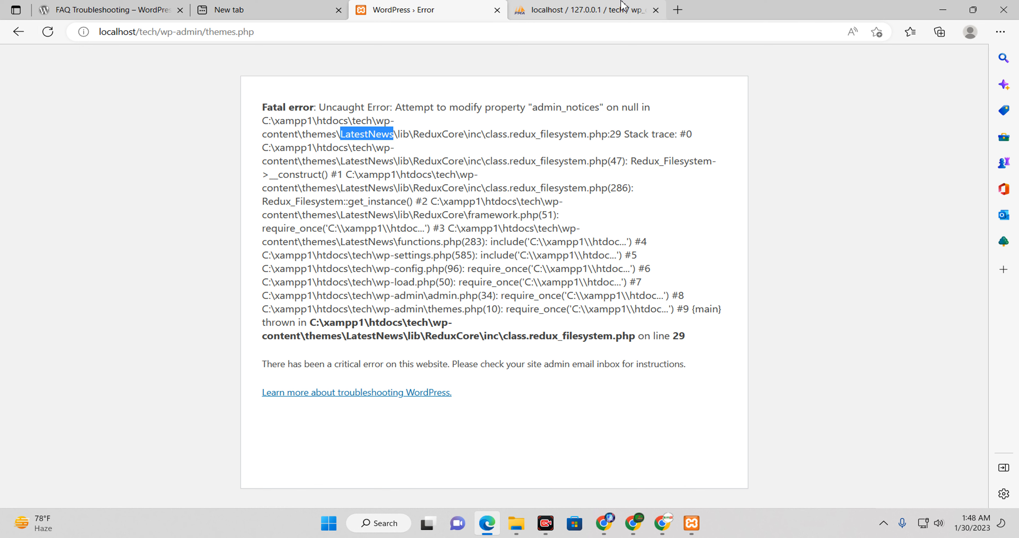
pyautogui.click(585, 10)
pyautogui.rightClick(734, 56)
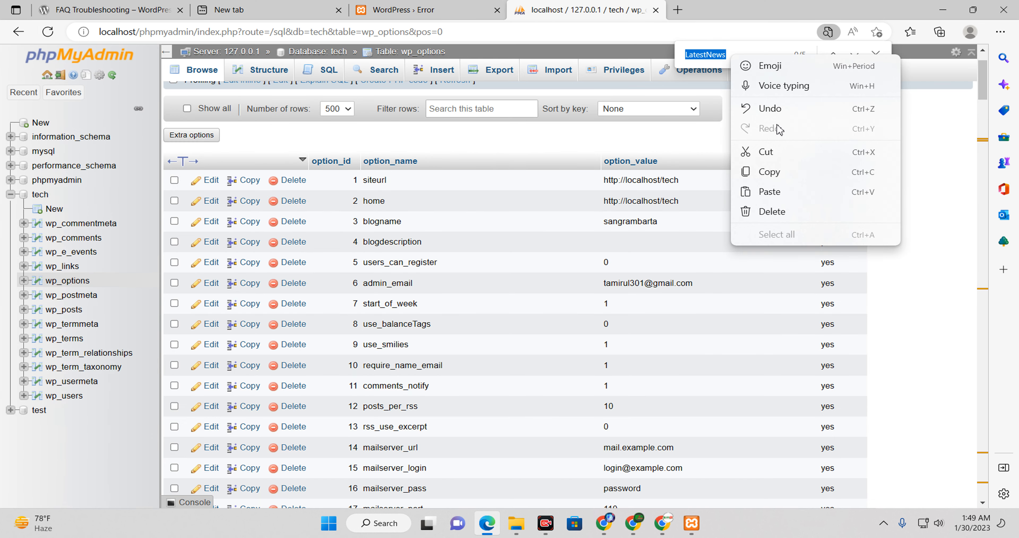
pyautogui.click(775, 193)
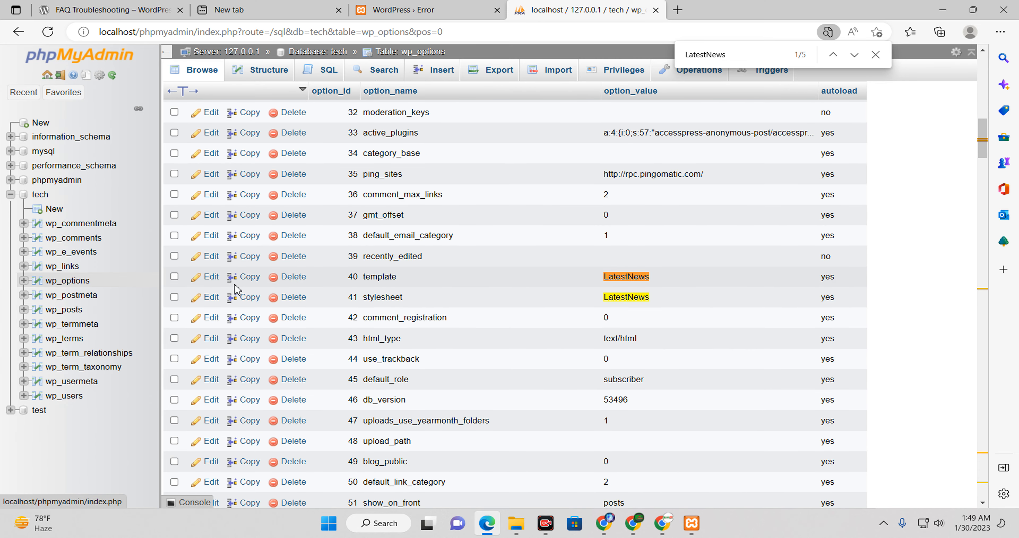
# Step: Load localhost/tech/wp-admin/ instead of themes.php, which shows the same LatestNews fatal error
pyautogui.click(421, 12)
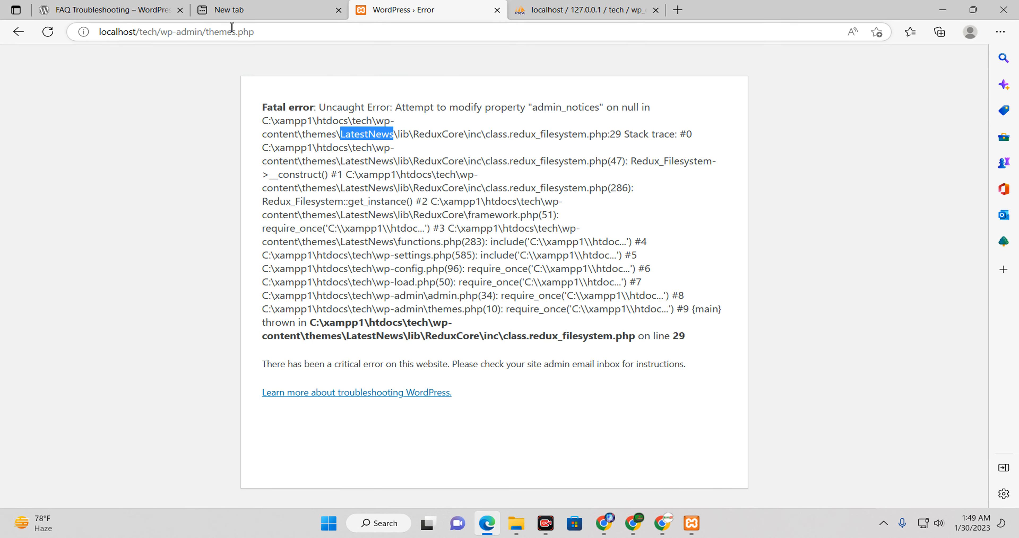
pyautogui.click(285, 39)
pyautogui.moveTo(250, 41); pyautogui.dragTo(213, 41)
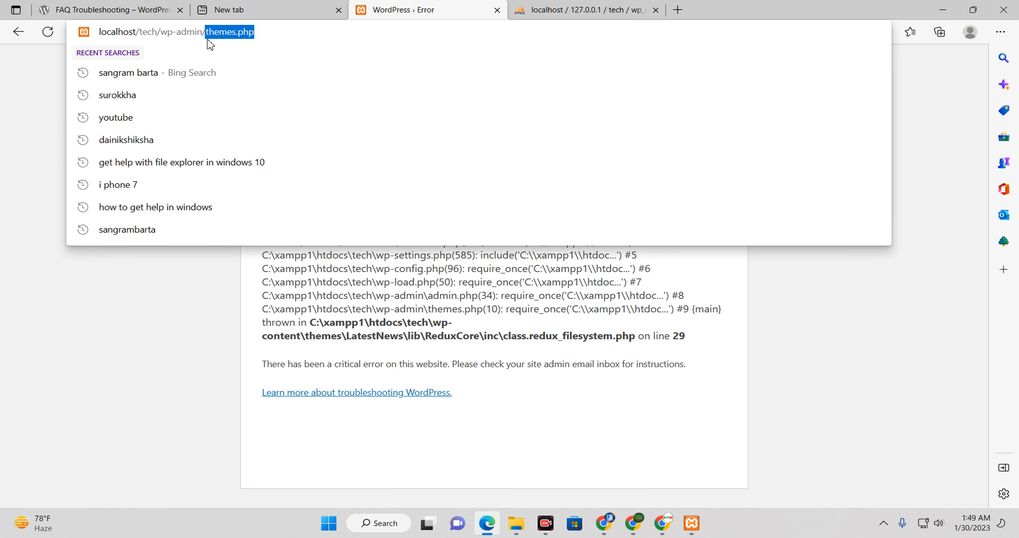
pyautogui.press('BackSpace')
pyautogui.press('Return')
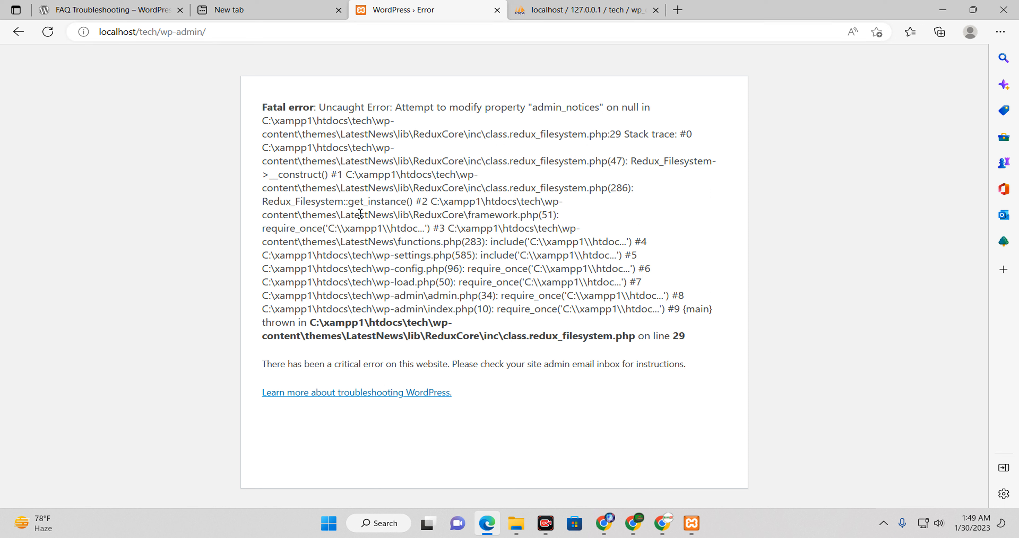
# Step: Step through the LatestNews matches in wp_options to the current_theme row (id 161)
pyautogui.click(585, 9)
pyautogui.scroll(-20, 609, 87)
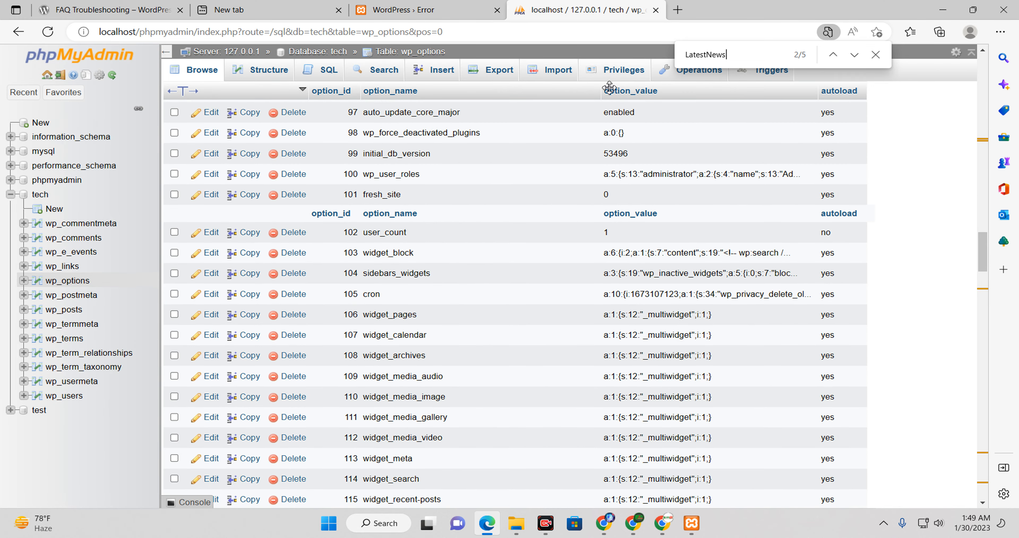
pyautogui.press('Return')
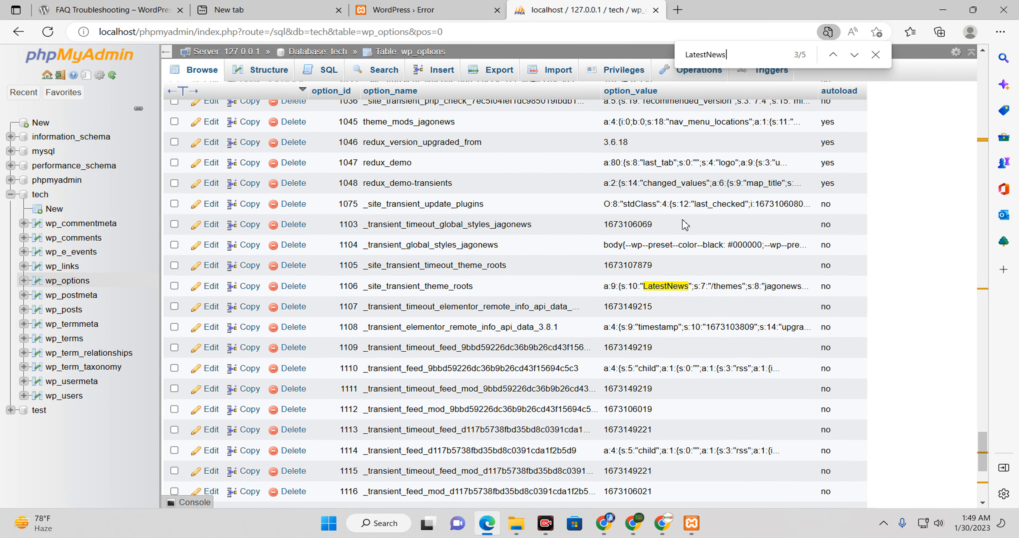
pyautogui.scroll(-3, 755, 233)
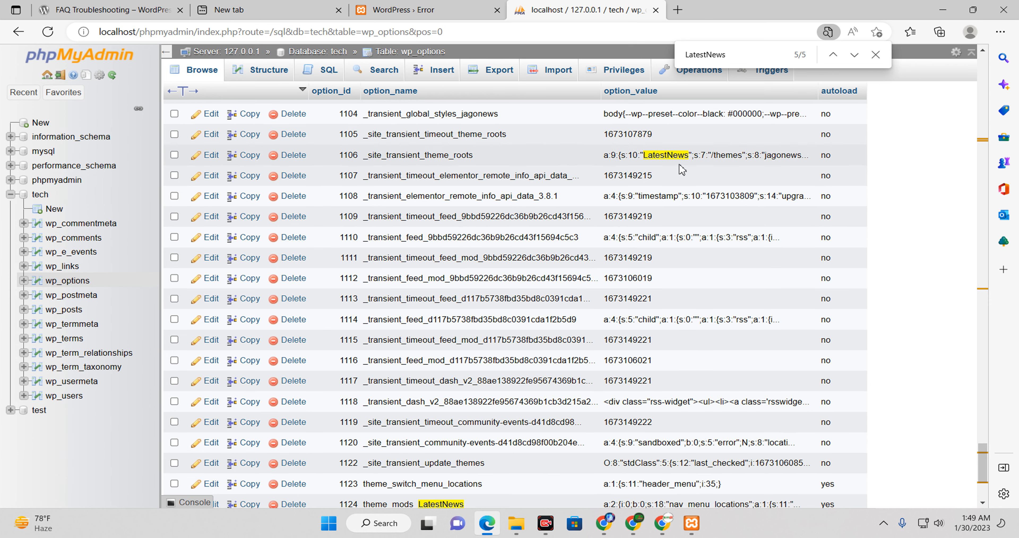
pyautogui.scroll(-3, 521, 353)
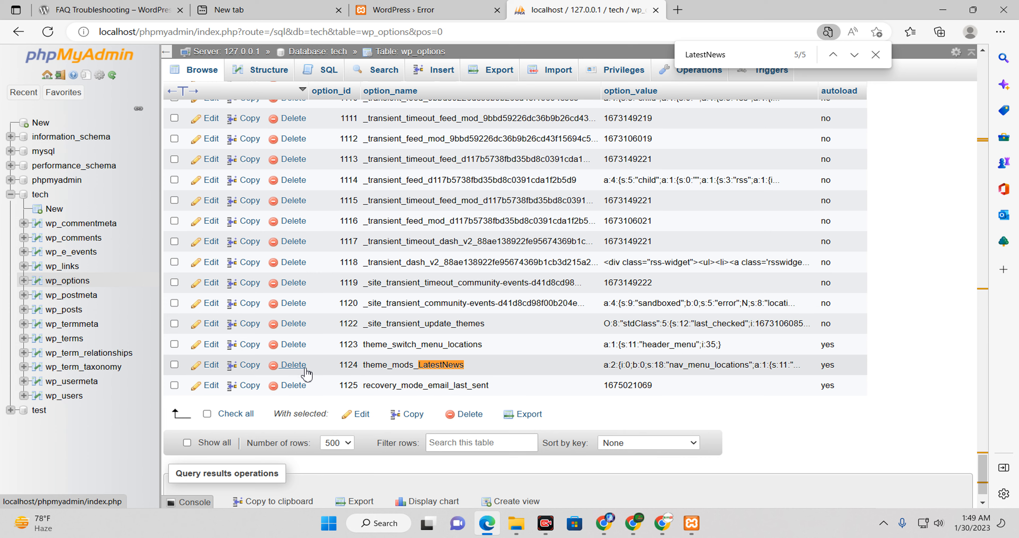
pyautogui.scroll(6, 449, 352)
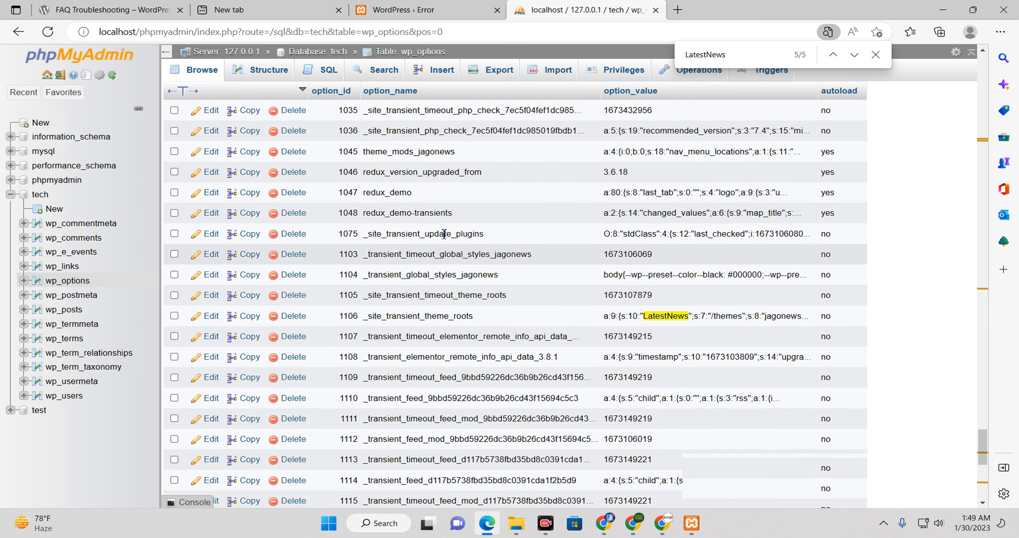
pyautogui.scroll(20, 449, 233)
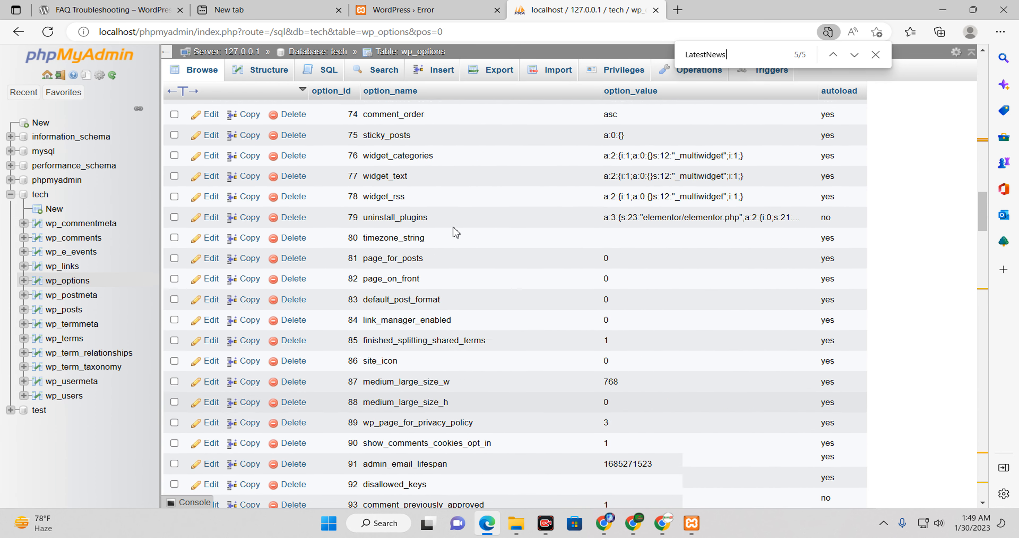
pyautogui.scroll(20, 456, 232)
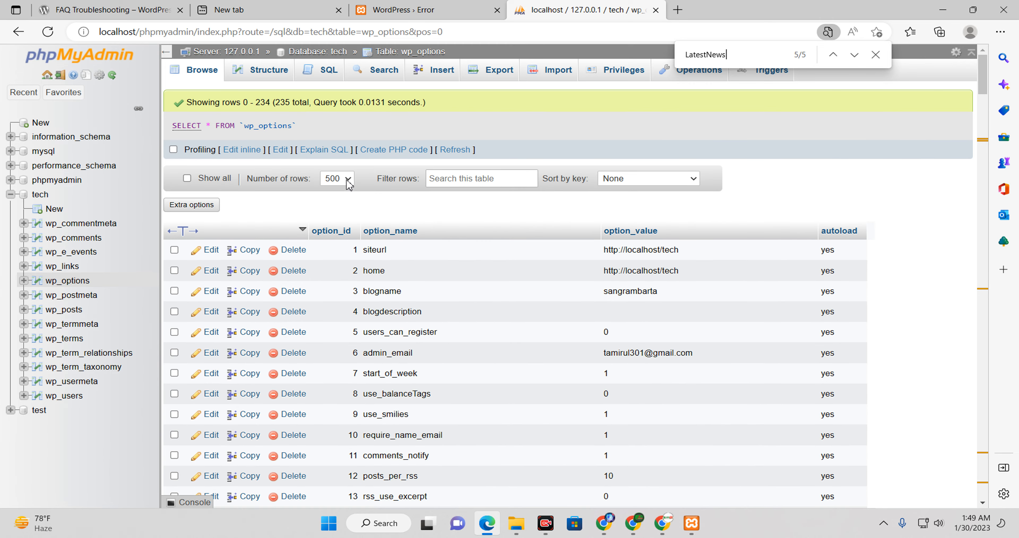
pyautogui.scroll(-15, 541, 328)
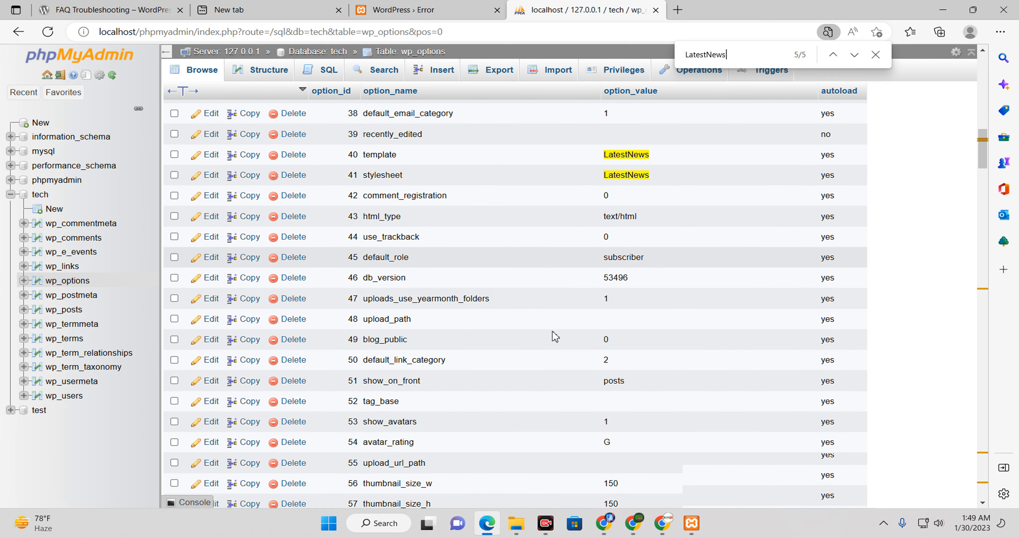
pyautogui.scroll(-20, 555, 336)
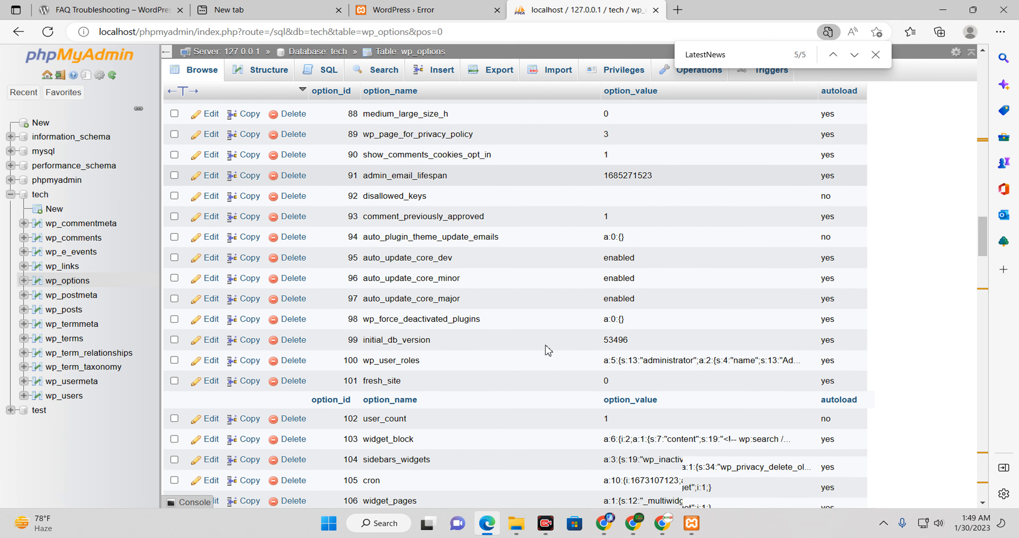
pyautogui.scroll(-20, 530, 347)
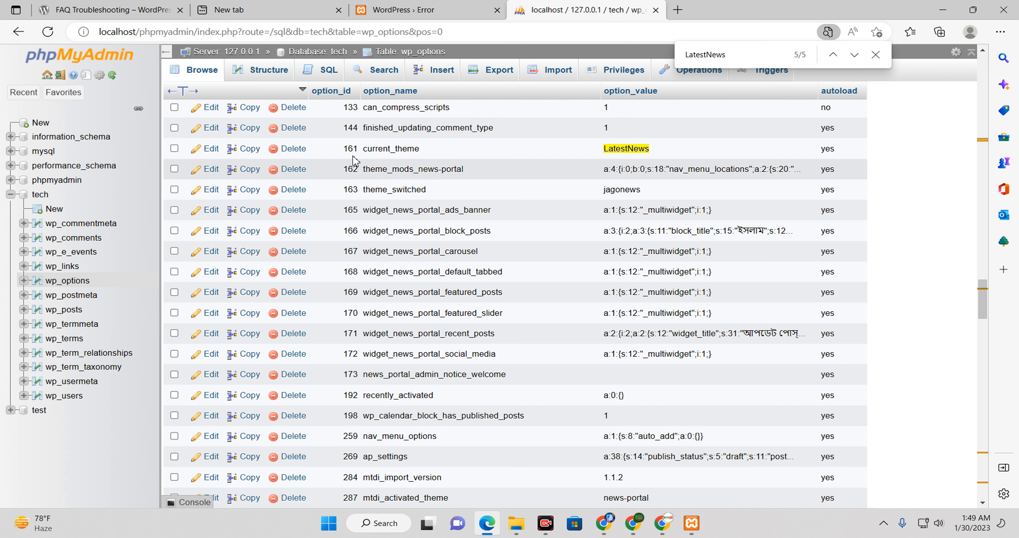
pyautogui.click(212, 149)
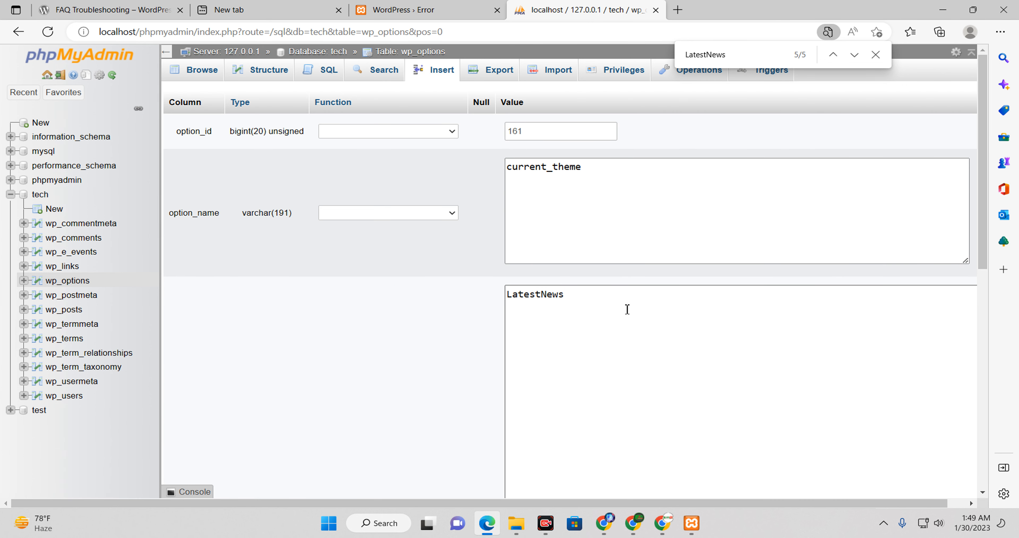
pyautogui.scroll(-10, 626, 309)
pyautogui.scroll(10, 613, 326)
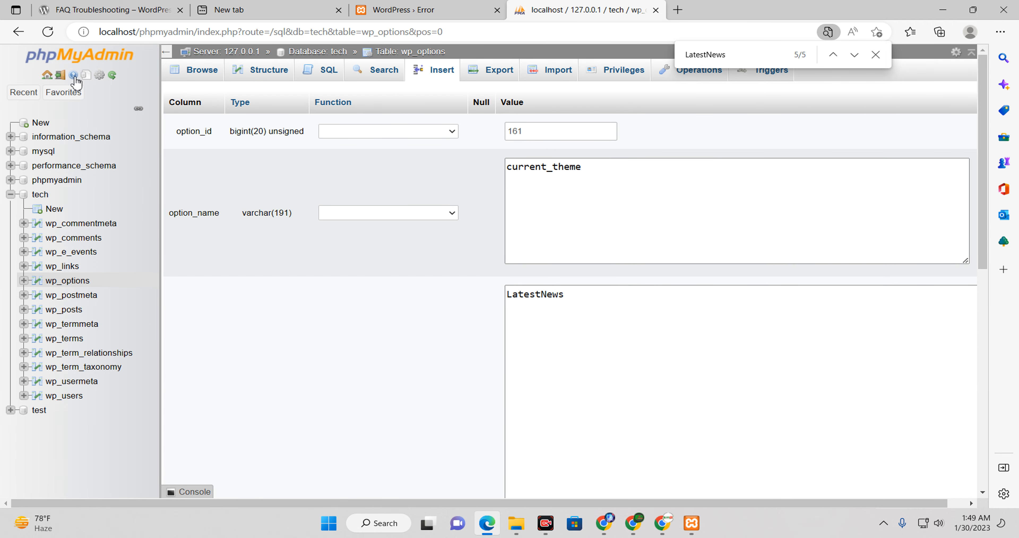
pyautogui.click(19, 31)
pyautogui.click(18, 31)
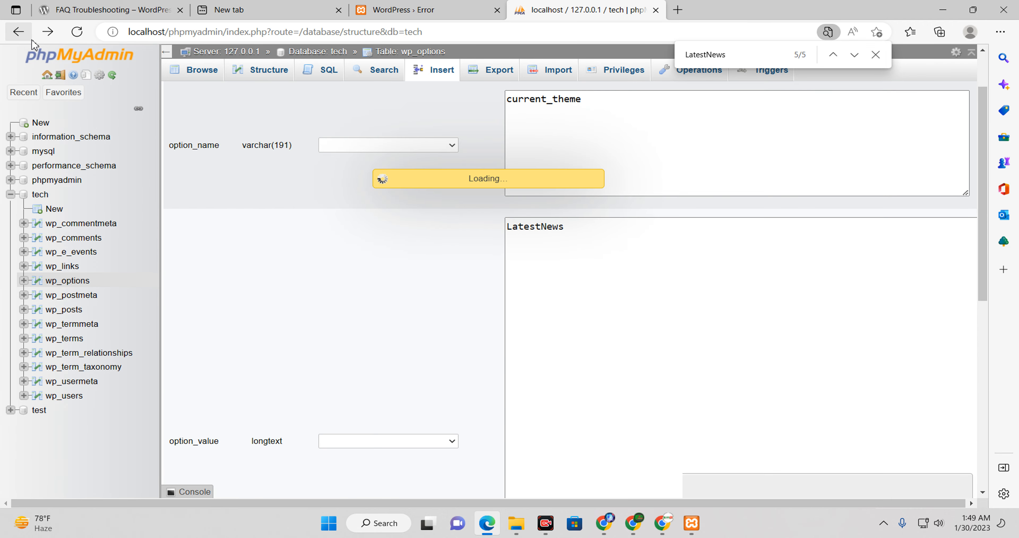
pyautogui.scroll(-1, 767, 342)
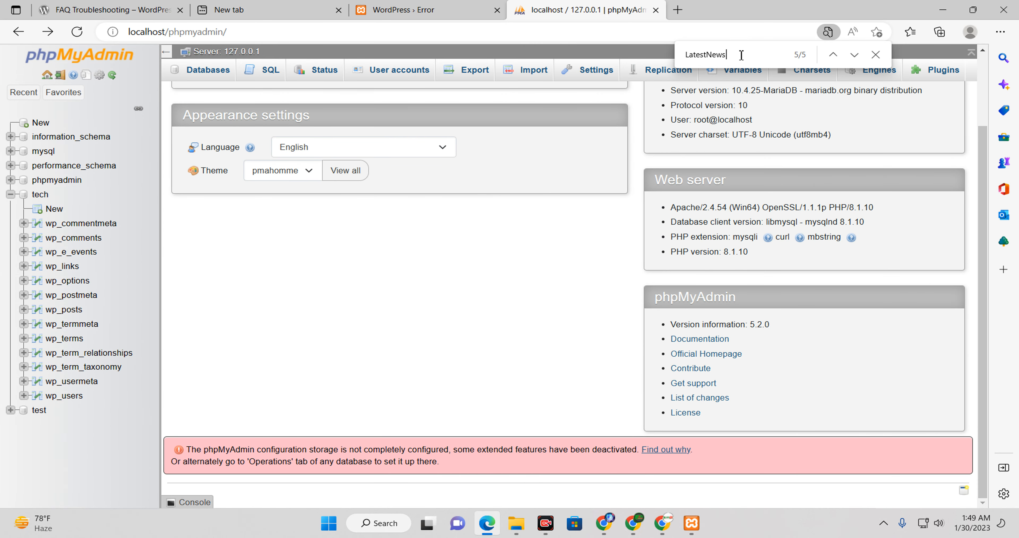
pyautogui.doubleClick(725, 56)
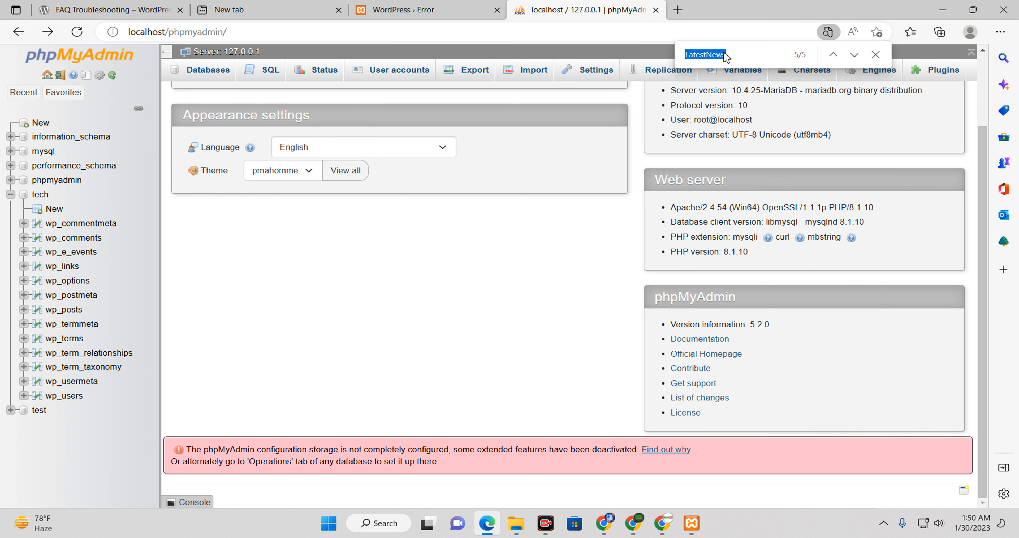
pyautogui.scroll(3, 340, 293)
pyautogui.scroll(-2, 377, 312)
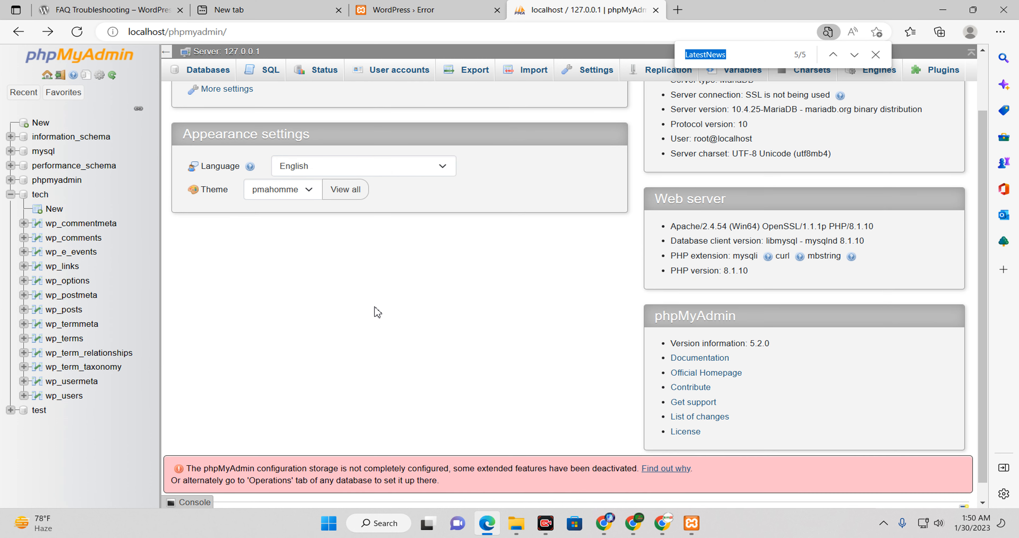
pyautogui.scroll(-1, 384, 320)
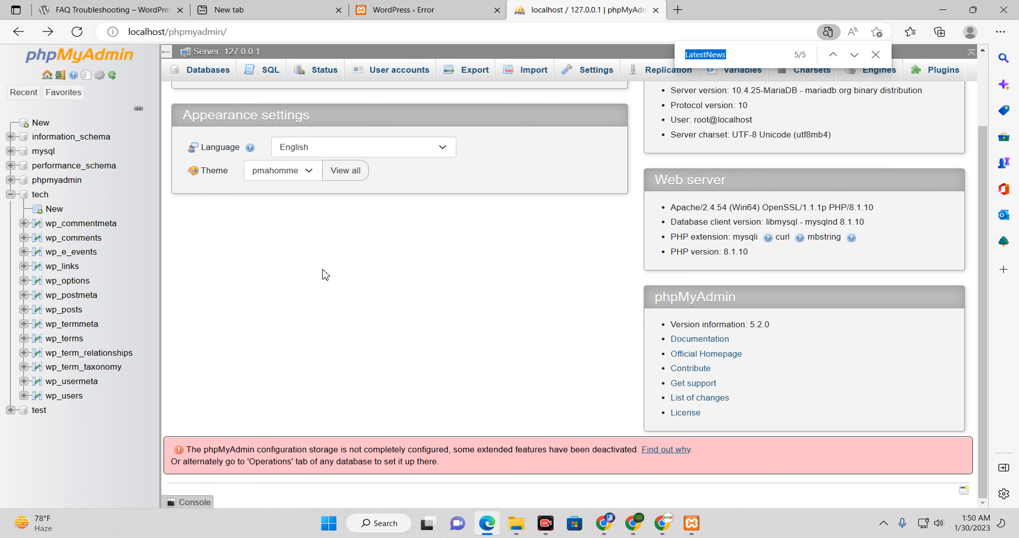
pyautogui.click(10, 34)
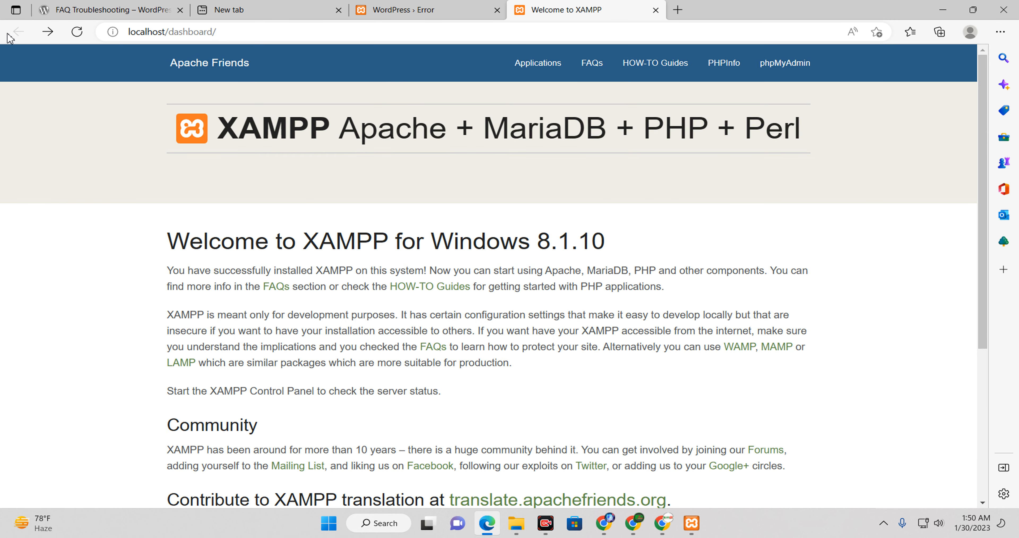
pyautogui.click(807, 62)
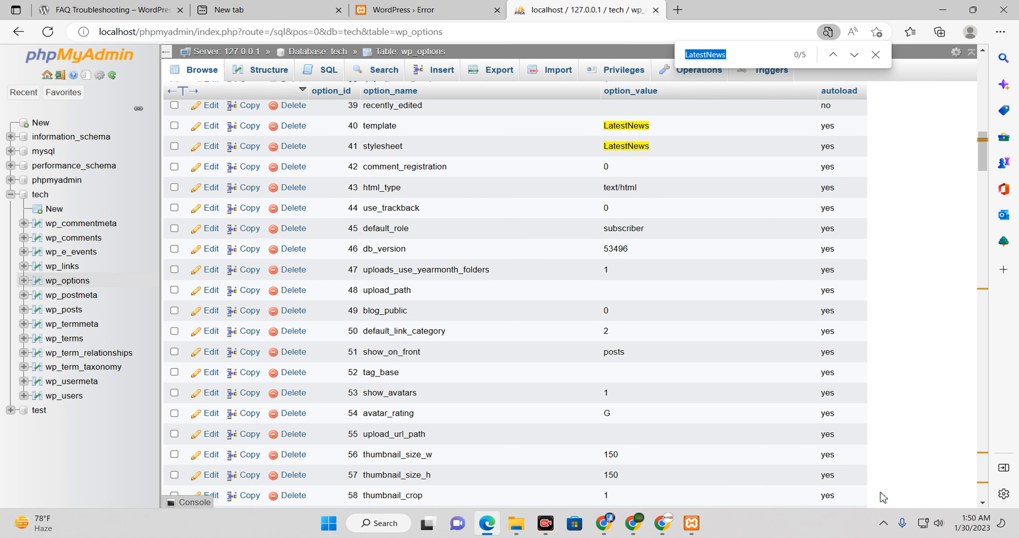
# Step: Delete the template, stylesheet and current_theme rows set to LatestNews, confirming each deletion
pyautogui.scroll(2, 466, 238)
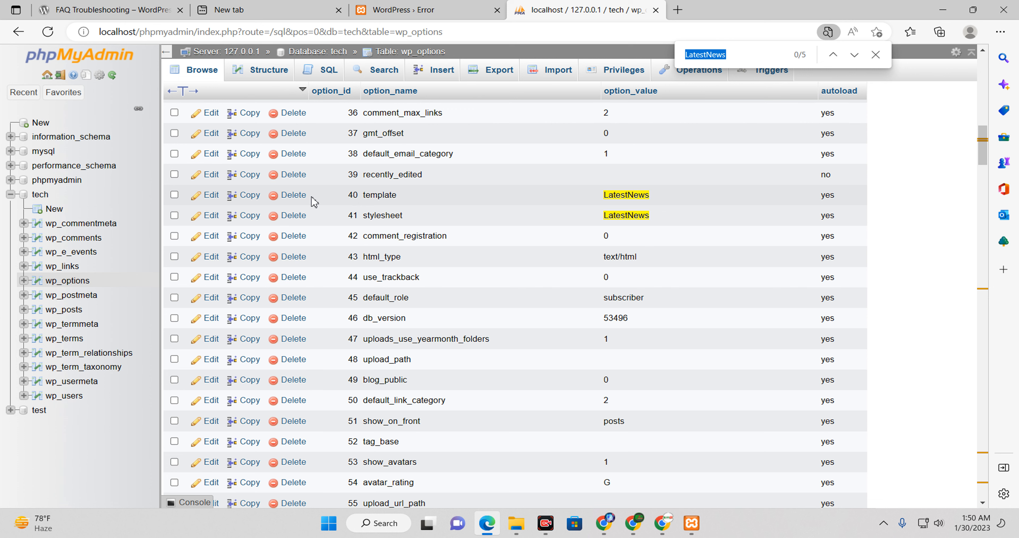
pyautogui.click(294, 195)
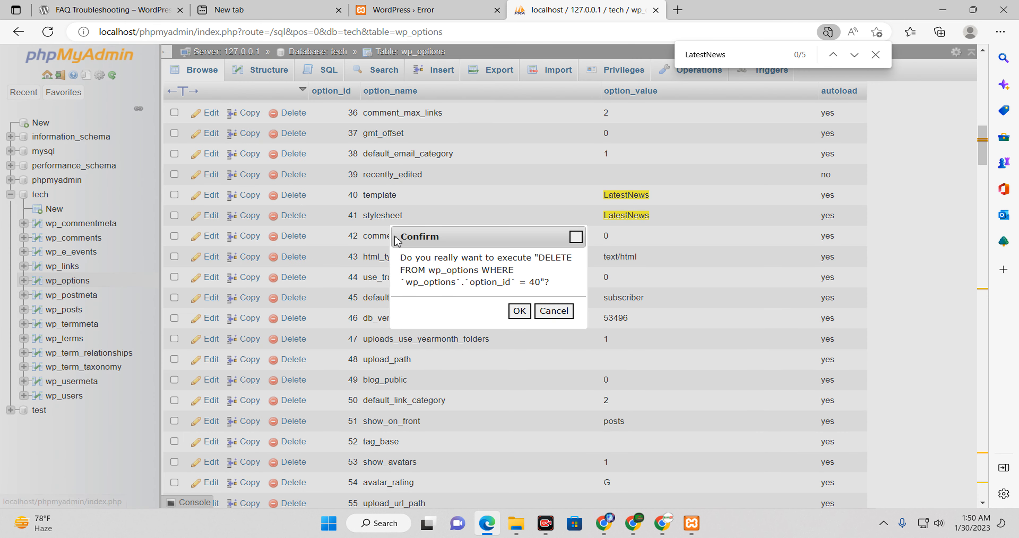
pyautogui.click(520, 310)
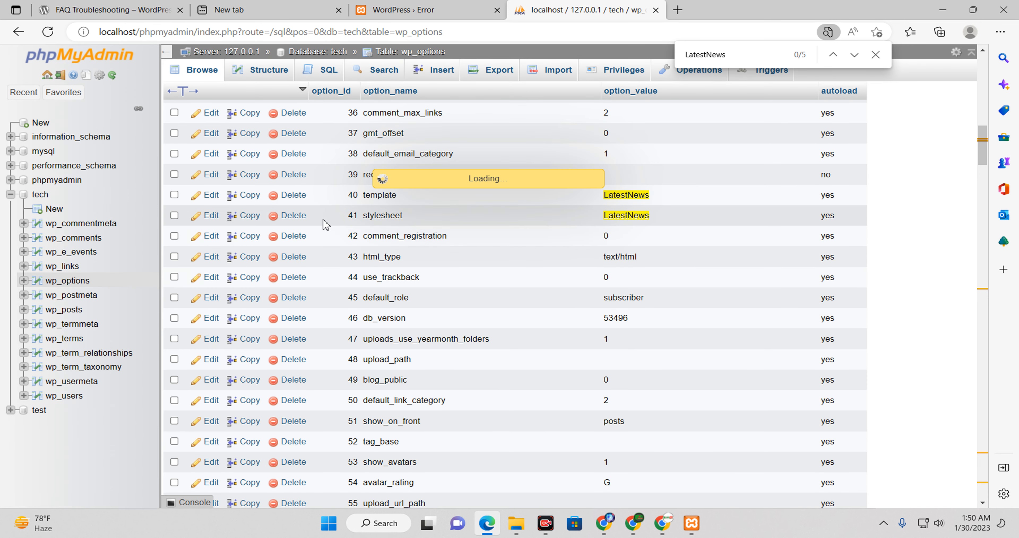
pyautogui.click(294, 196)
pyautogui.click(519, 311)
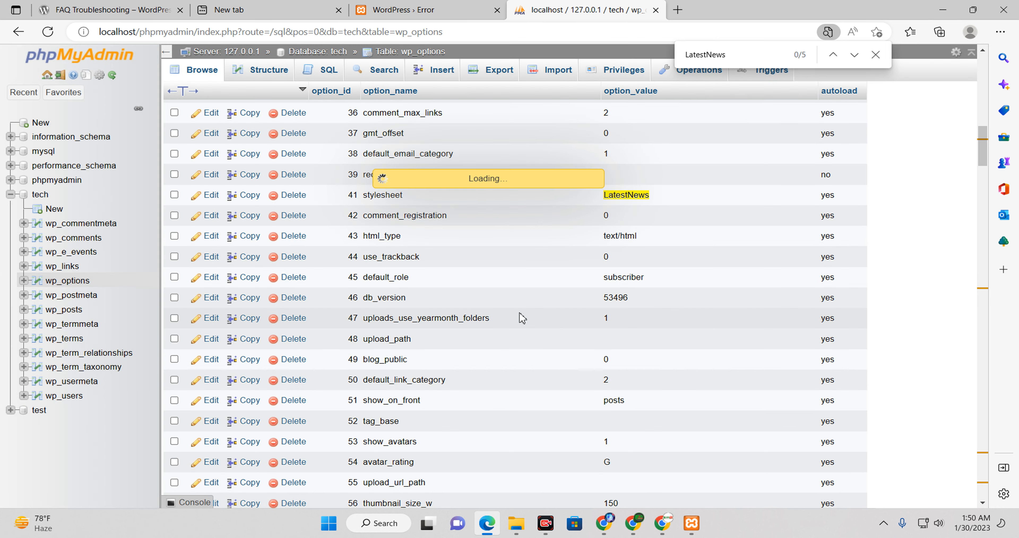
pyautogui.scroll(-20, 646, 345)
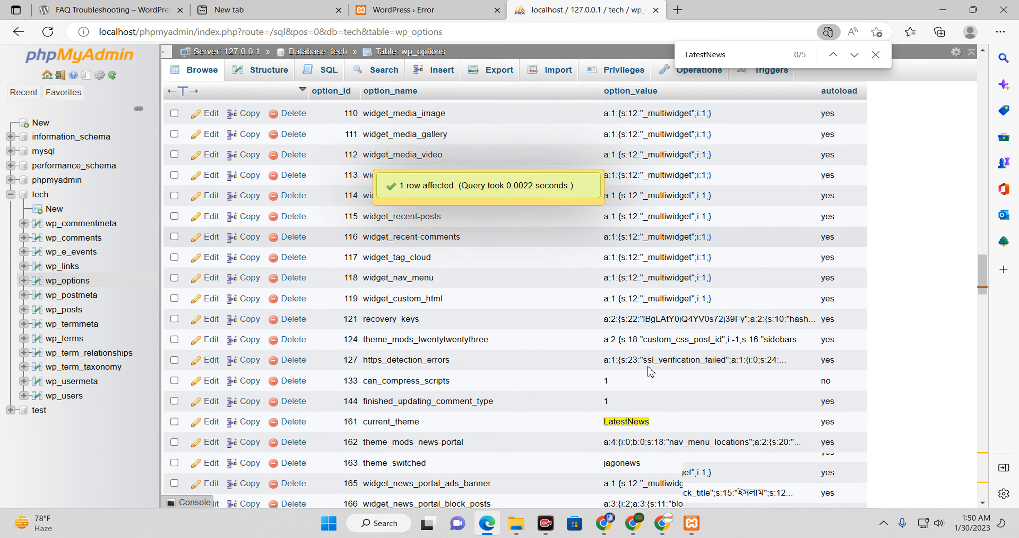
pyautogui.scroll(10, 648, 380)
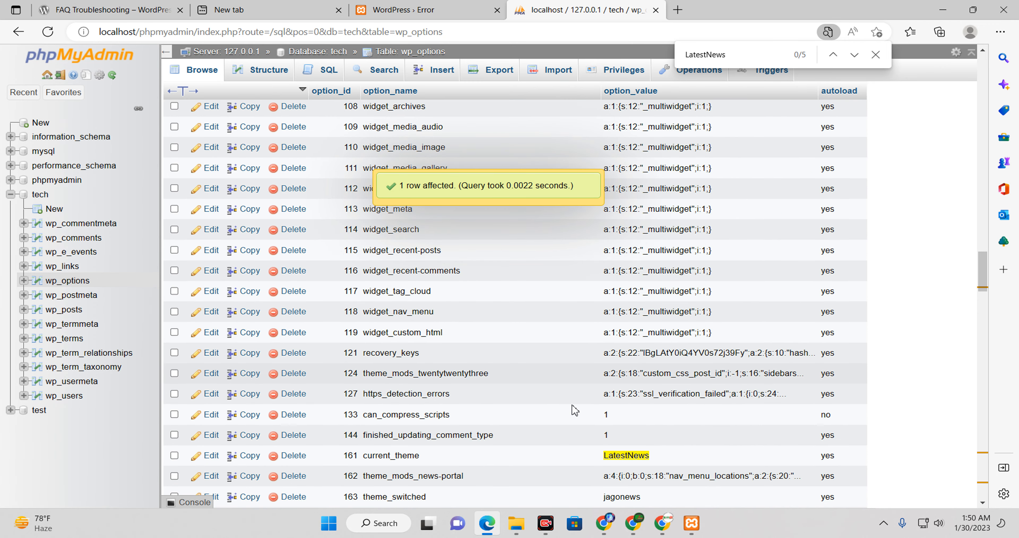
pyautogui.click(292, 457)
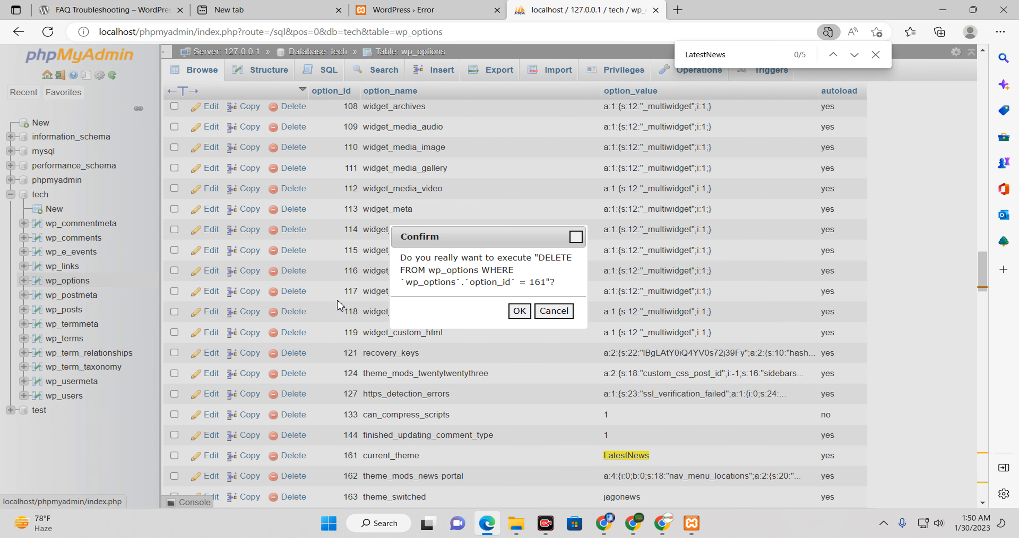
pyautogui.click(519, 316)
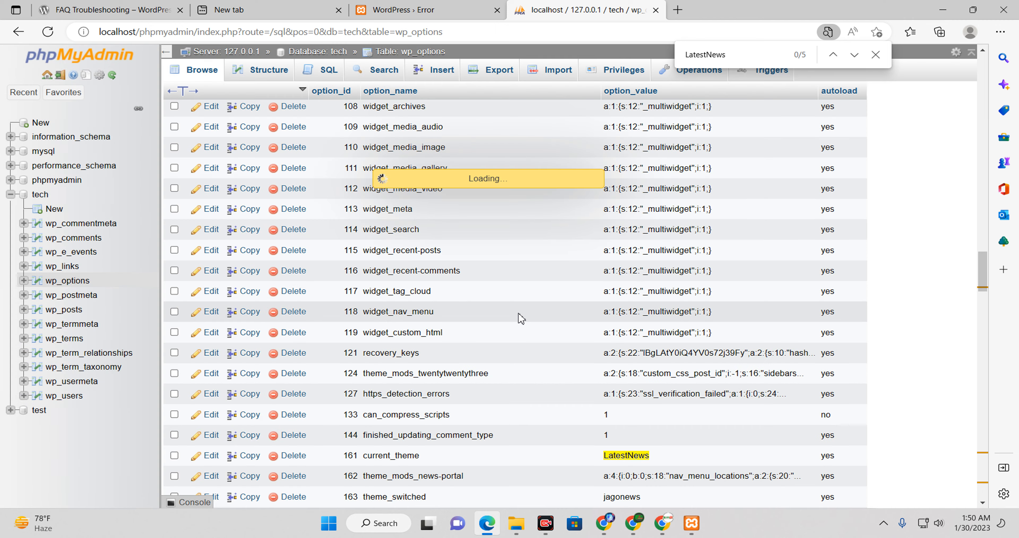
# Step: Scroll wp_options to row 1106 _site_transient_theme_roots, which also contains LatestNews
pyautogui.scroll(-15, 787, 383)
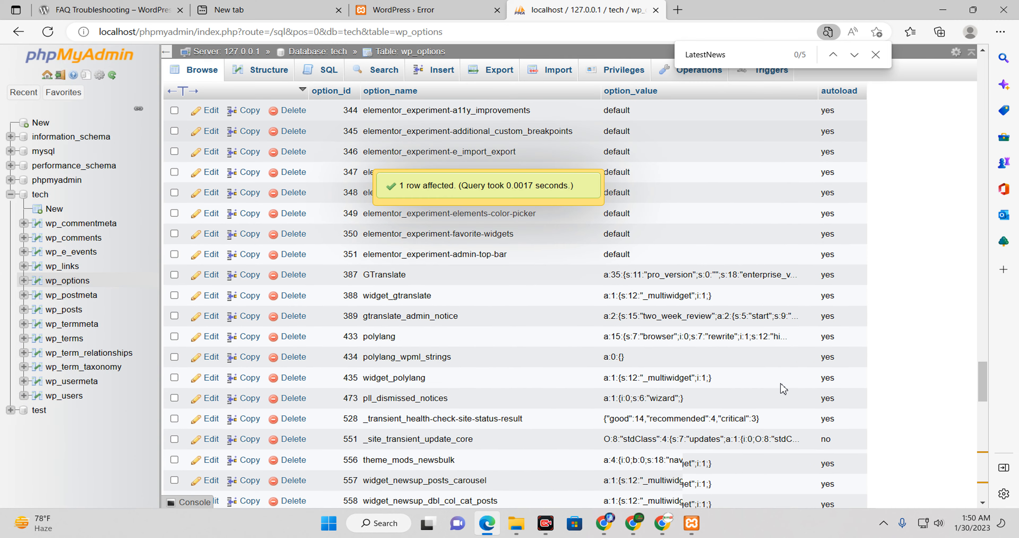
pyautogui.scroll(-7, 776, 397)
pyautogui.scroll(4, 767, 403)
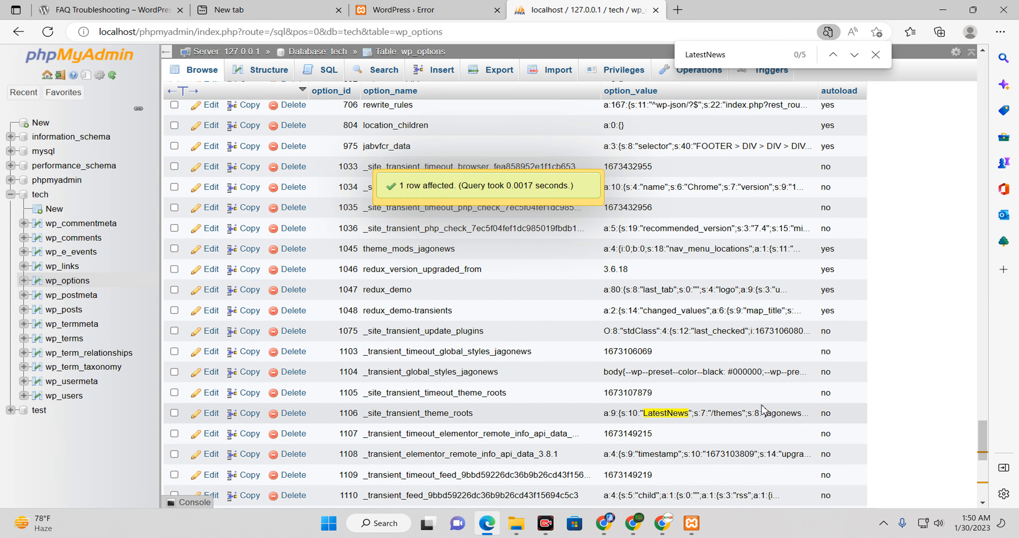
pyautogui.scroll(-2, 763, 411)
pyautogui.scroll(-1, 763, 411)
pyautogui.scroll(1, 332, 303)
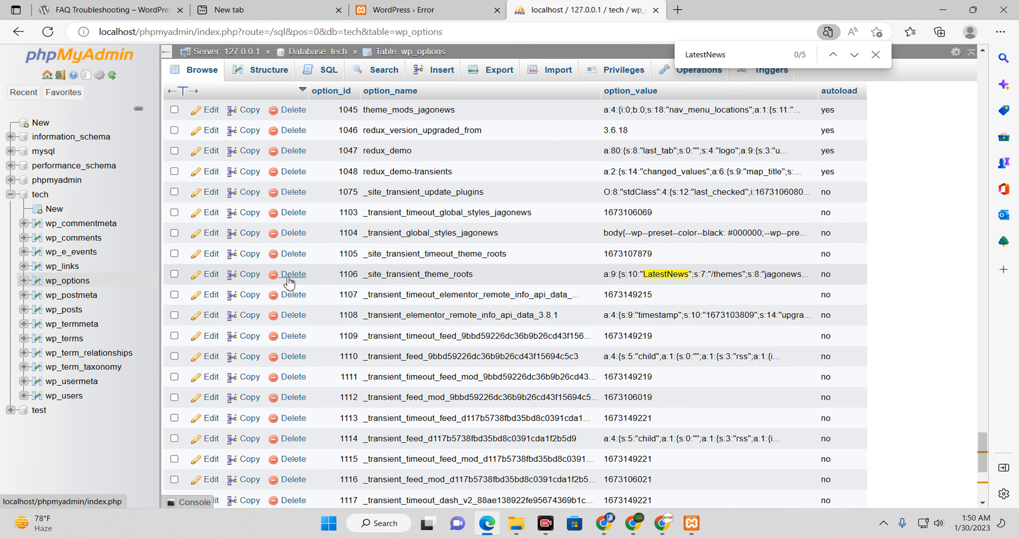
# Step: Delete rows 1106 _site_transient_theme_roots and 1124 theme_mods_LatestNews, then return to the error tab
pyautogui.click(288, 278)
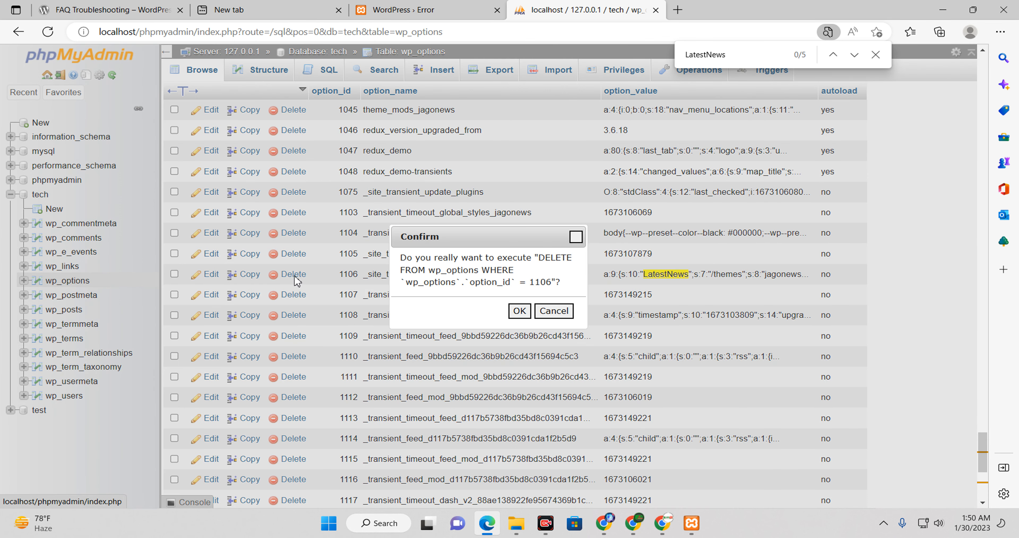
pyautogui.click(520, 311)
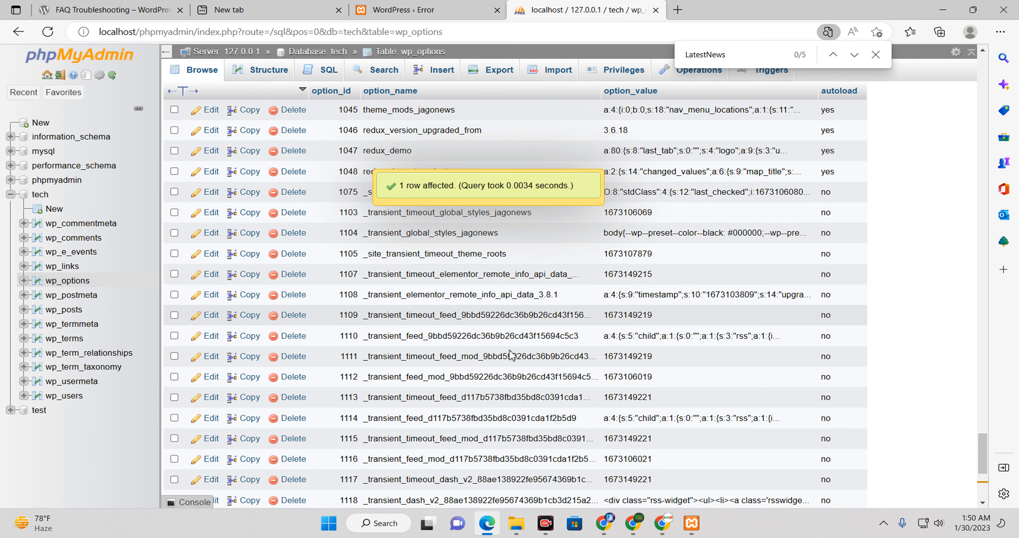
pyautogui.scroll(-5, 466, 437)
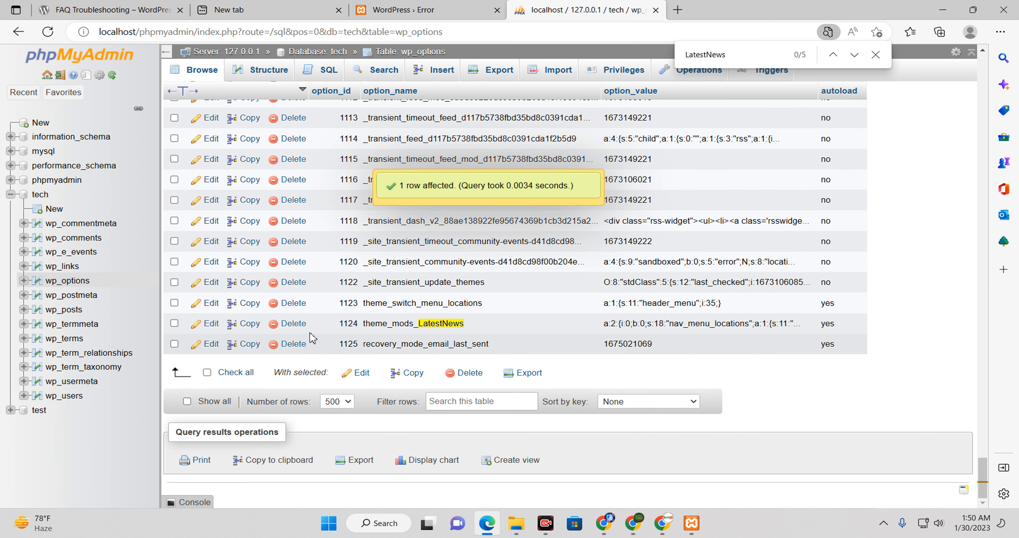
pyautogui.click(300, 325)
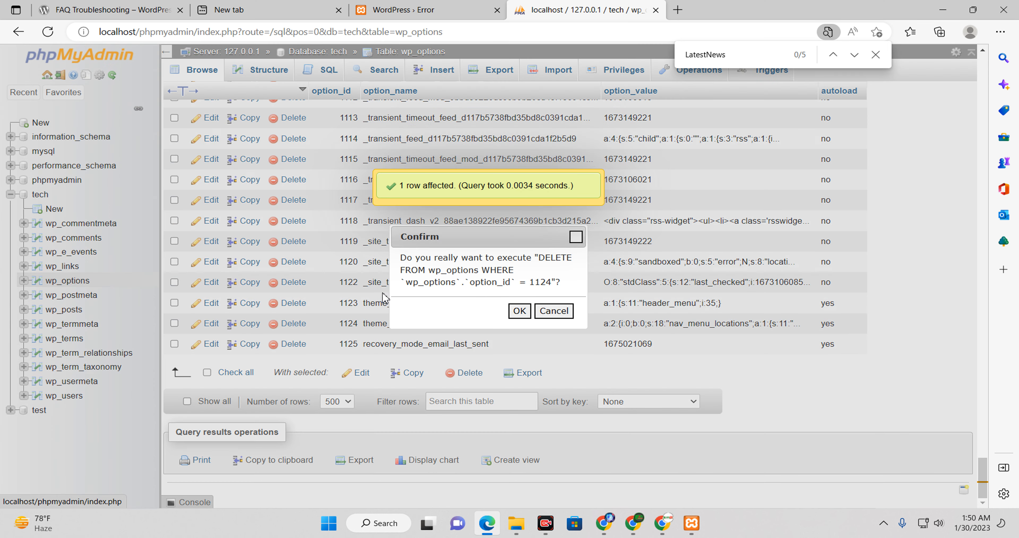
pyautogui.click(521, 315)
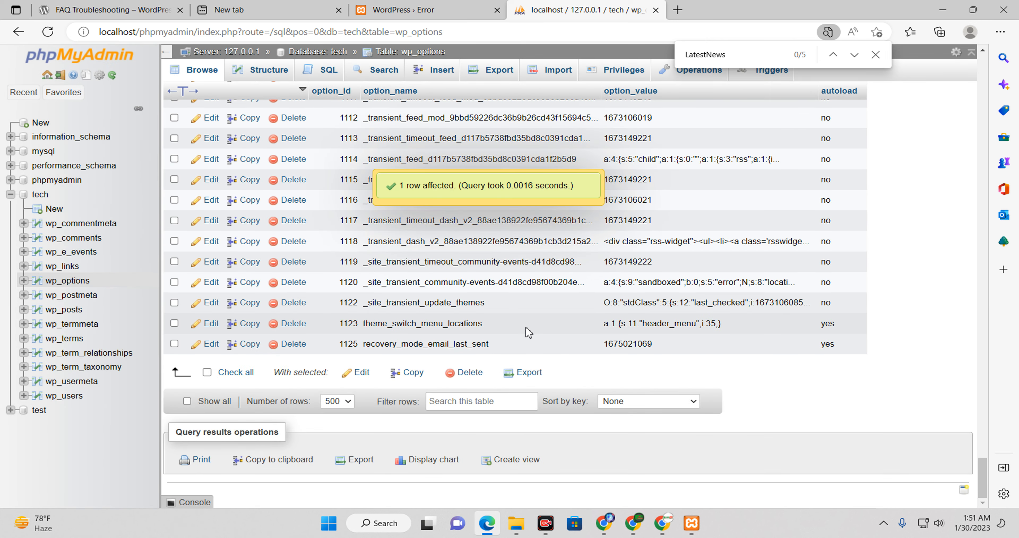
pyautogui.click(406, 8)
pyautogui.click(439, 32)
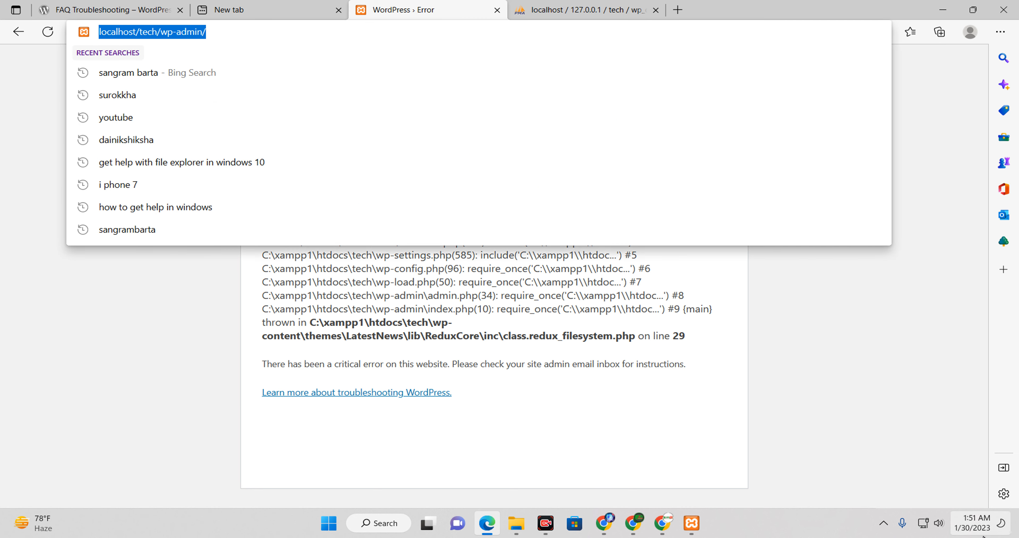
# Step: Reload localhost/tech/wp-admin/ and log in with the saved username, the account password and Remember Me
pyautogui.press('Return')
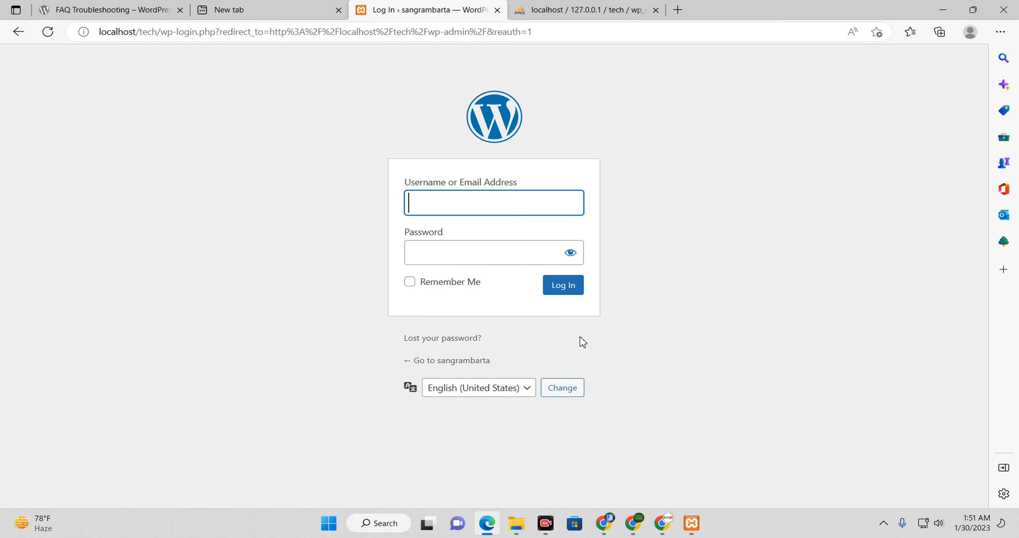
pyautogui.click(423, 200)
pyautogui.click(697, 216)
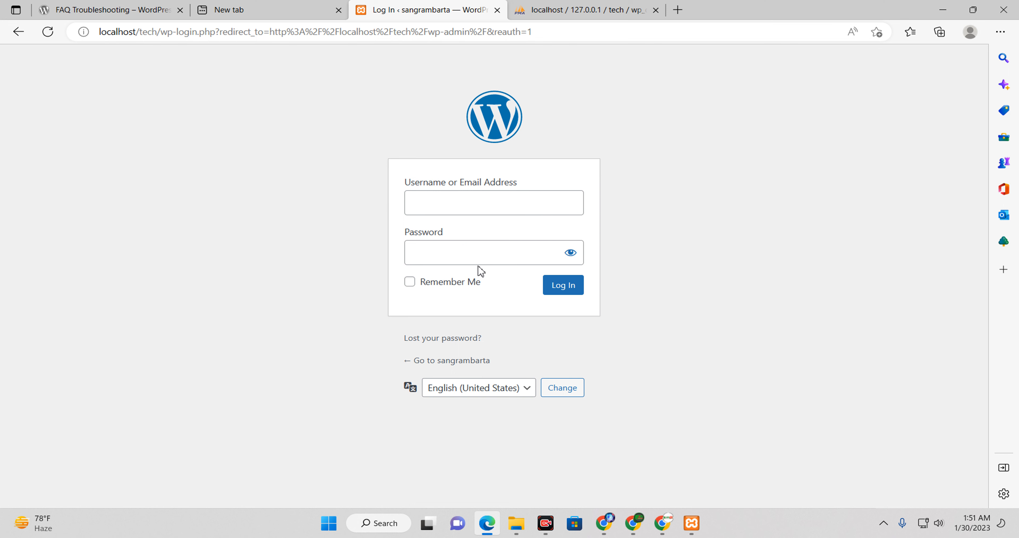
pyautogui.hotkey('alt', 'Left')
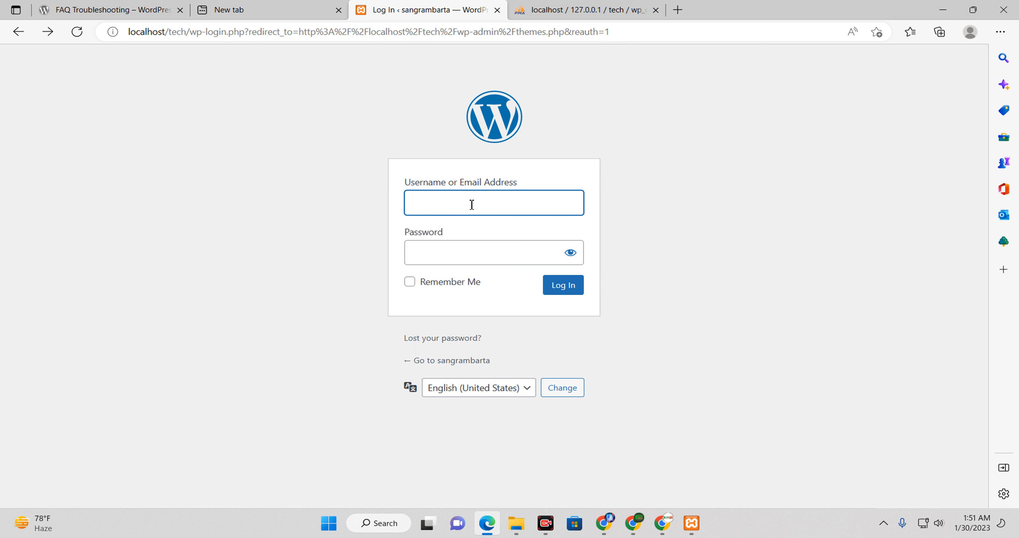
pyautogui.write('admin')
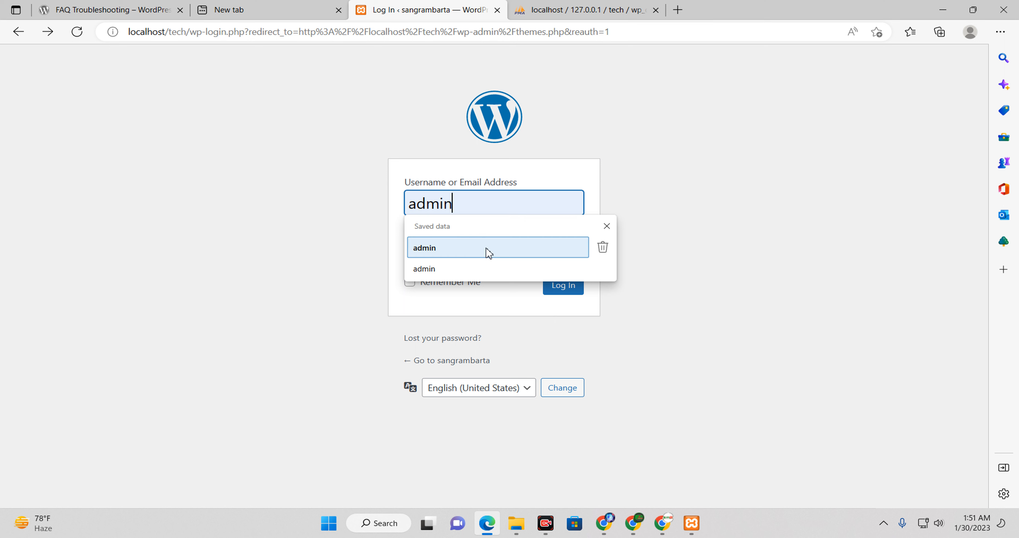
pyautogui.click(481, 249)
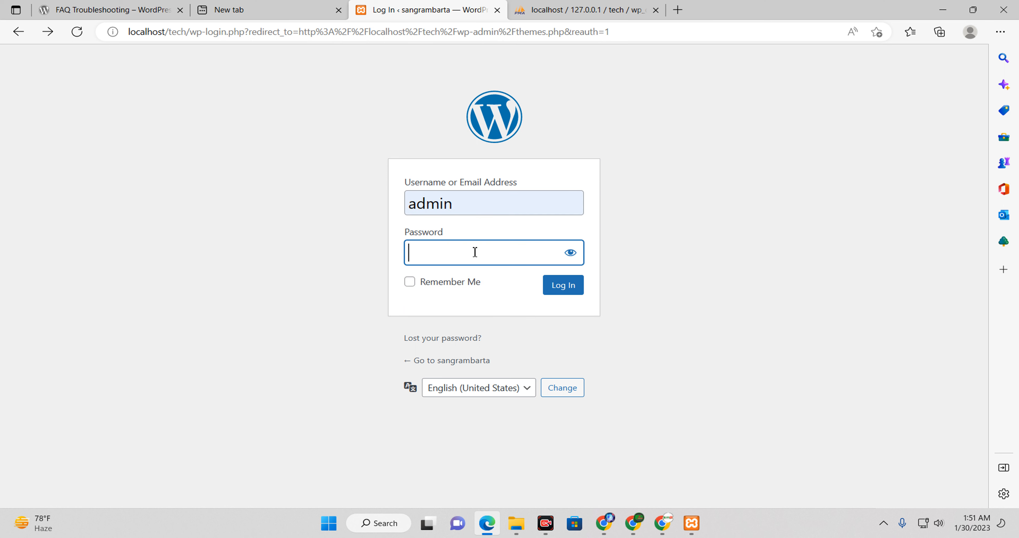
pyautogui.write('admin')
pyautogui.click(438, 285)
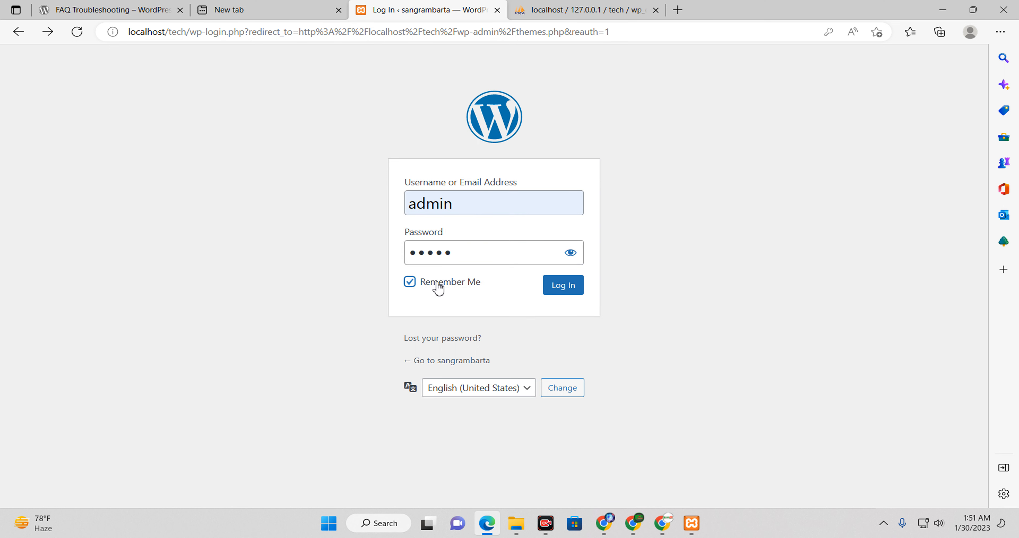
pyautogui.click(551, 296)
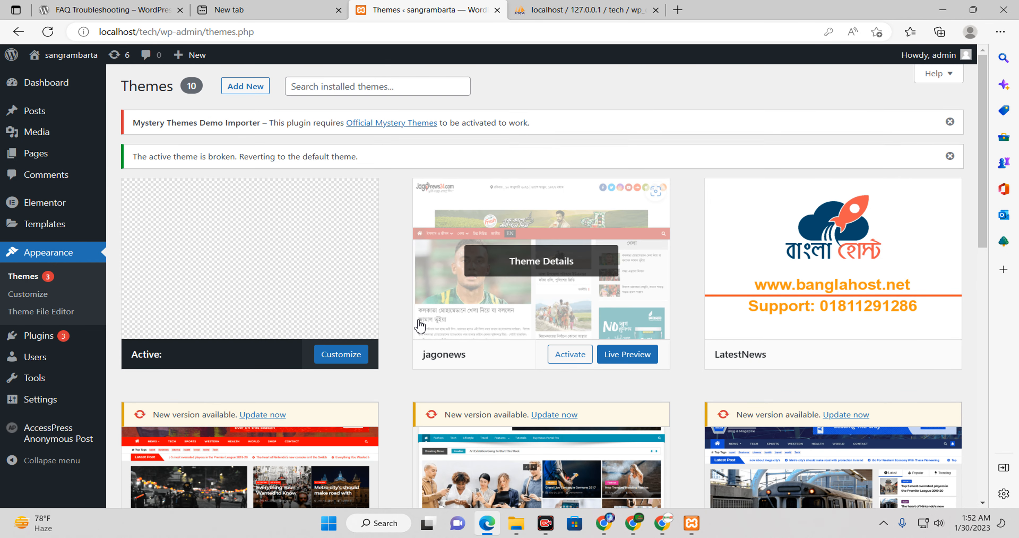
# Step: Review the installed themes under the broken-theme-reverted notice, then go to the Dashboard
pyautogui.scroll(-5, 390, 320)
pyautogui.scroll(3, 390, 319)
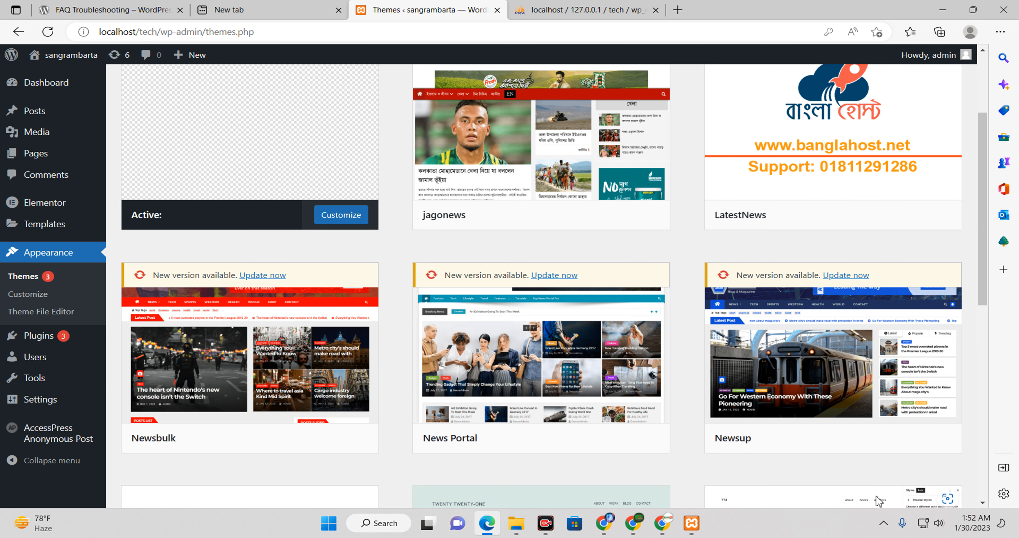
pyautogui.moveTo(530, 339)
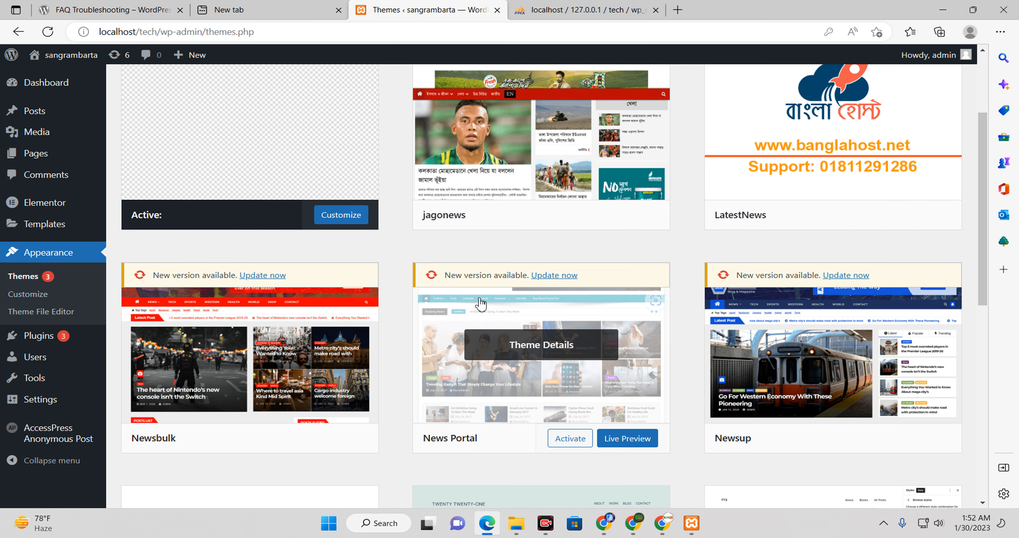
pyautogui.scroll(3, 480, 304)
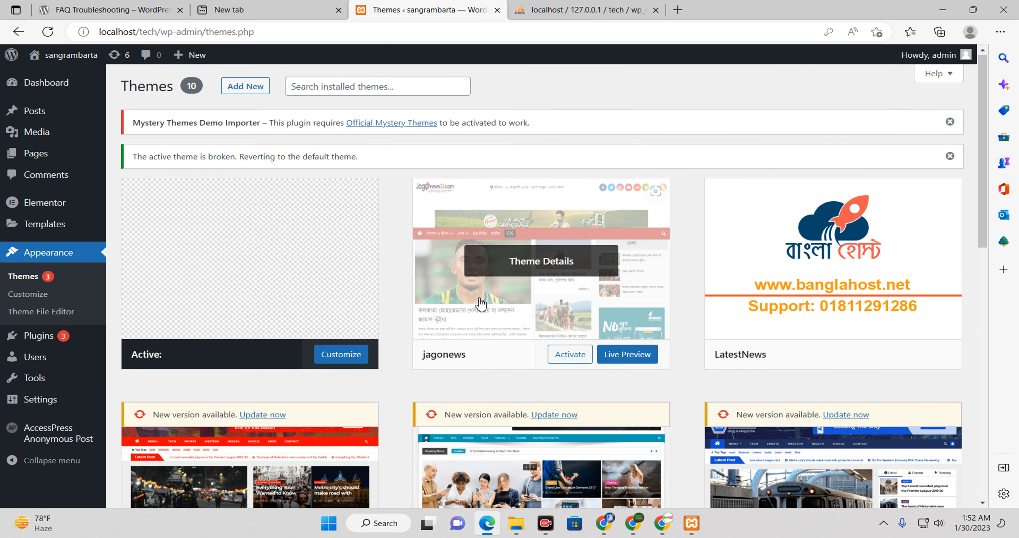
pyautogui.scroll(-10, 480, 303)
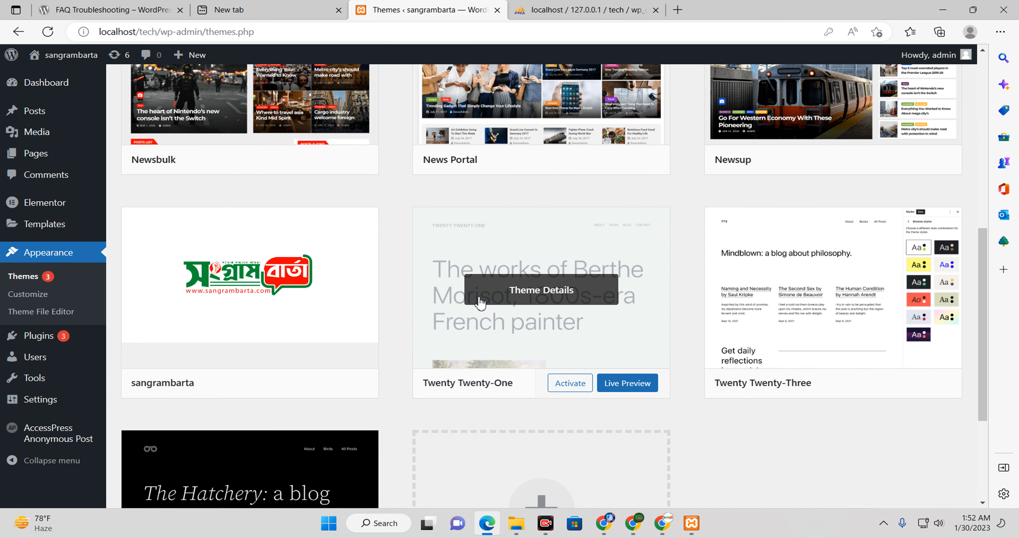
pyautogui.scroll(5, 481, 304)
pyautogui.click(38, 84)
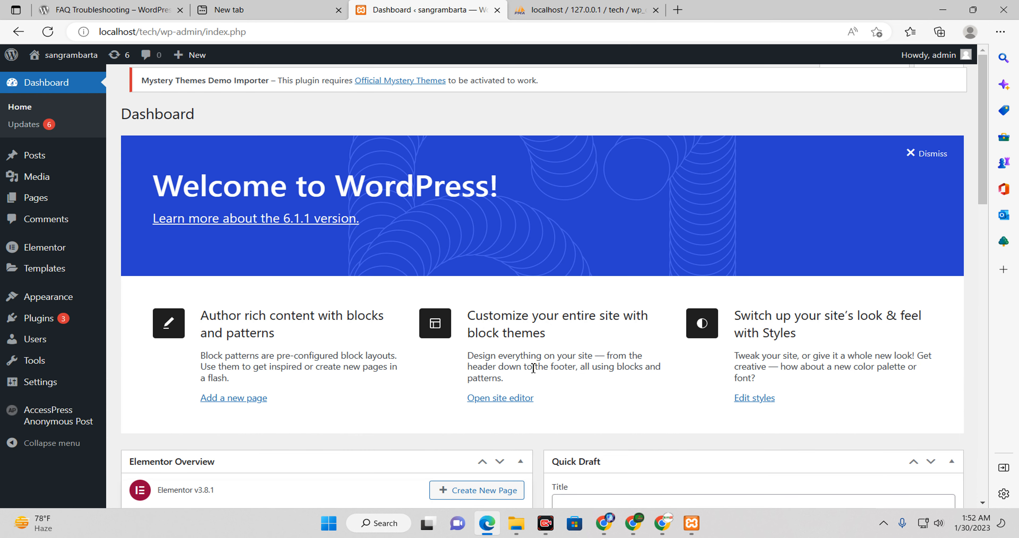
# Step: Scroll the Dashboard down to the Elementor Overview and Quick Draft panels
pyautogui.scroll(-6, 515, 371)
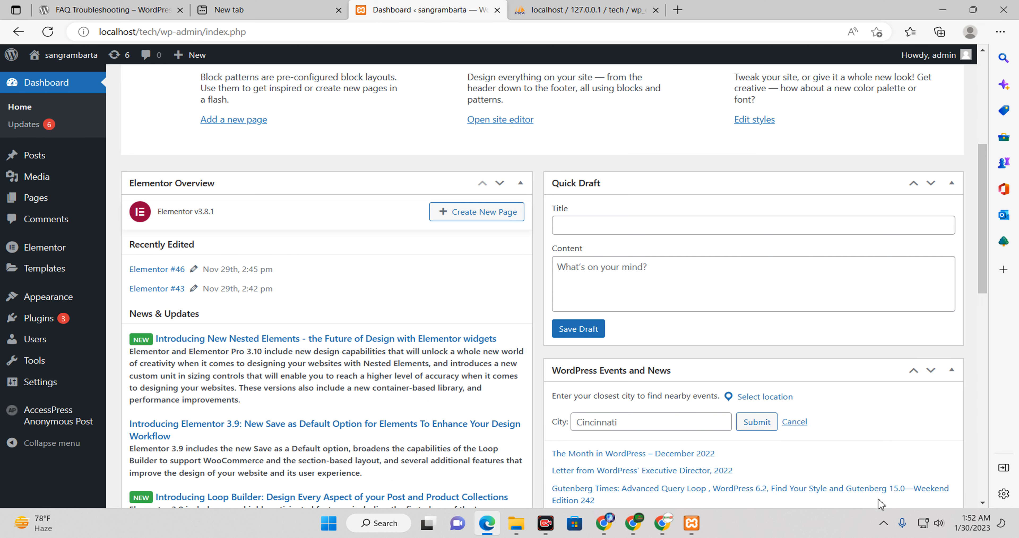
pyautogui.moveTo(95, 252)
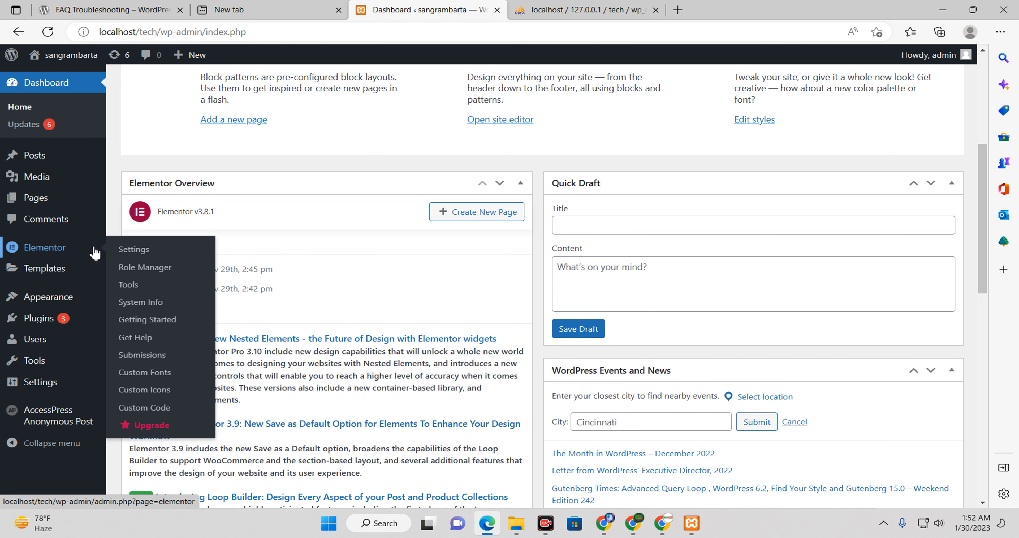